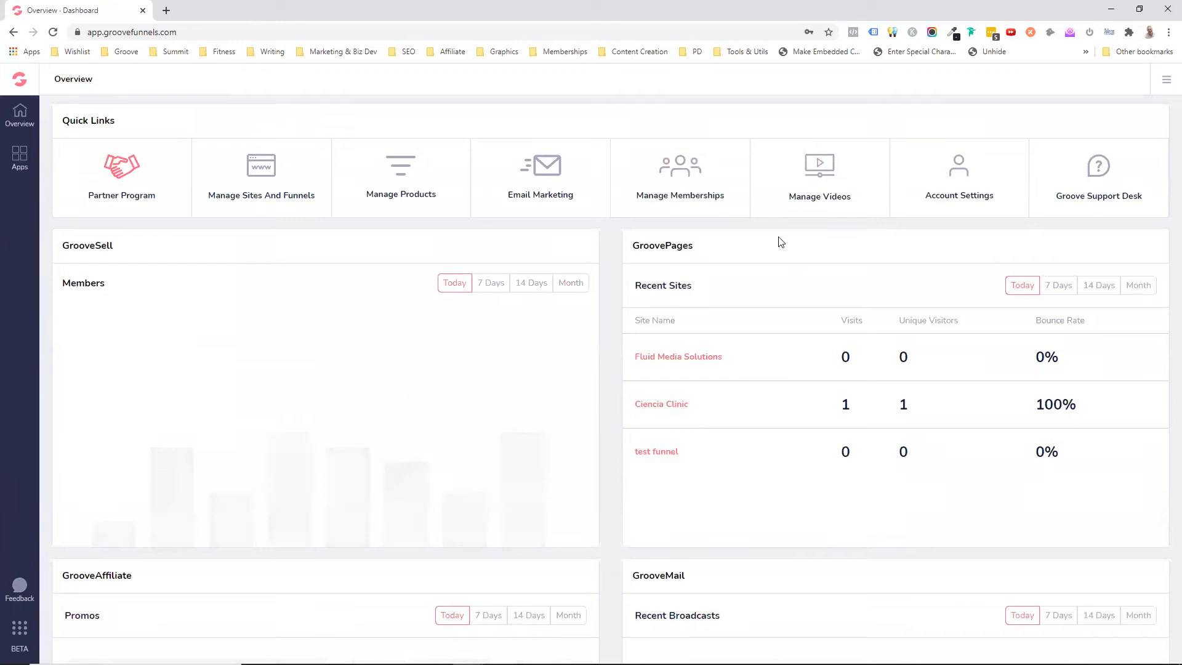
# Go to GrooveMail's email marketing area and display the contact lists.
pyautogui.click(544, 170)
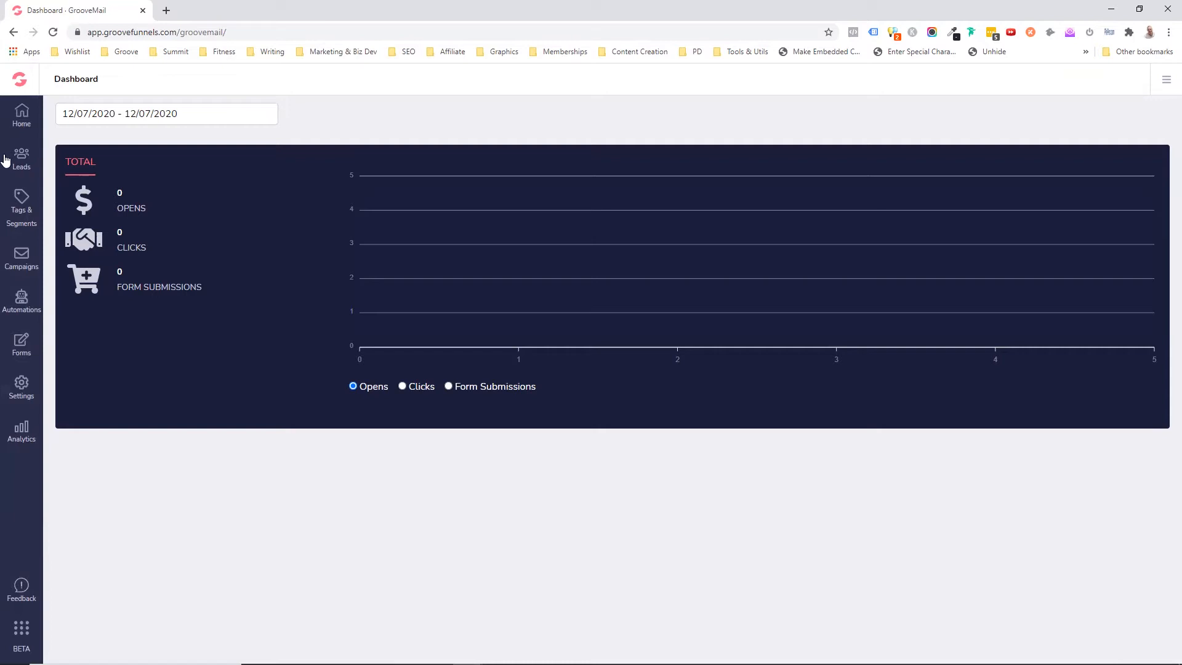
pyautogui.click(24, 162)
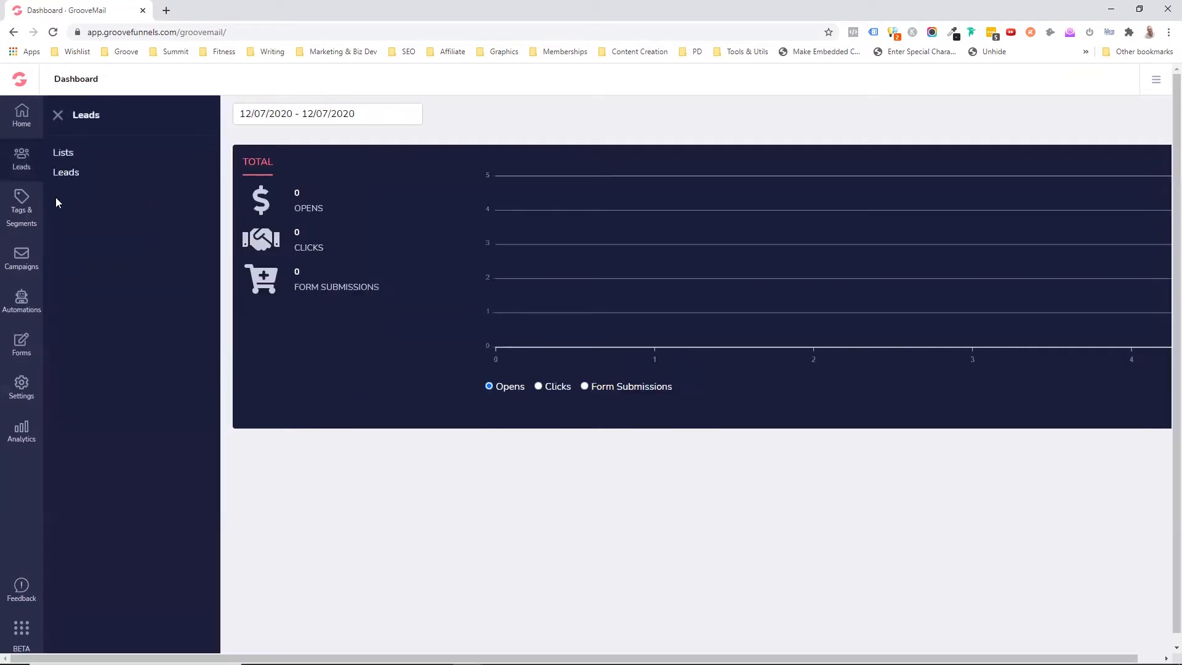
pyautogui.click(64, 157)
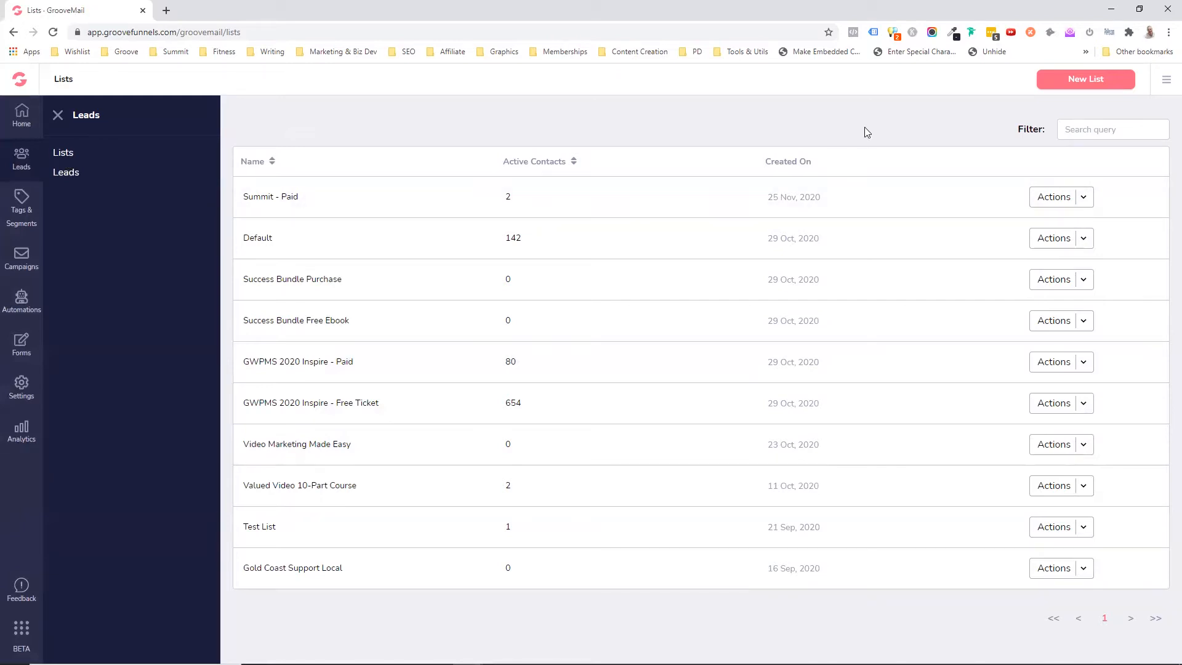
# Create a new contact list named "Demo List" with the description "Demo List".
pyautogui.click(1074, 90)
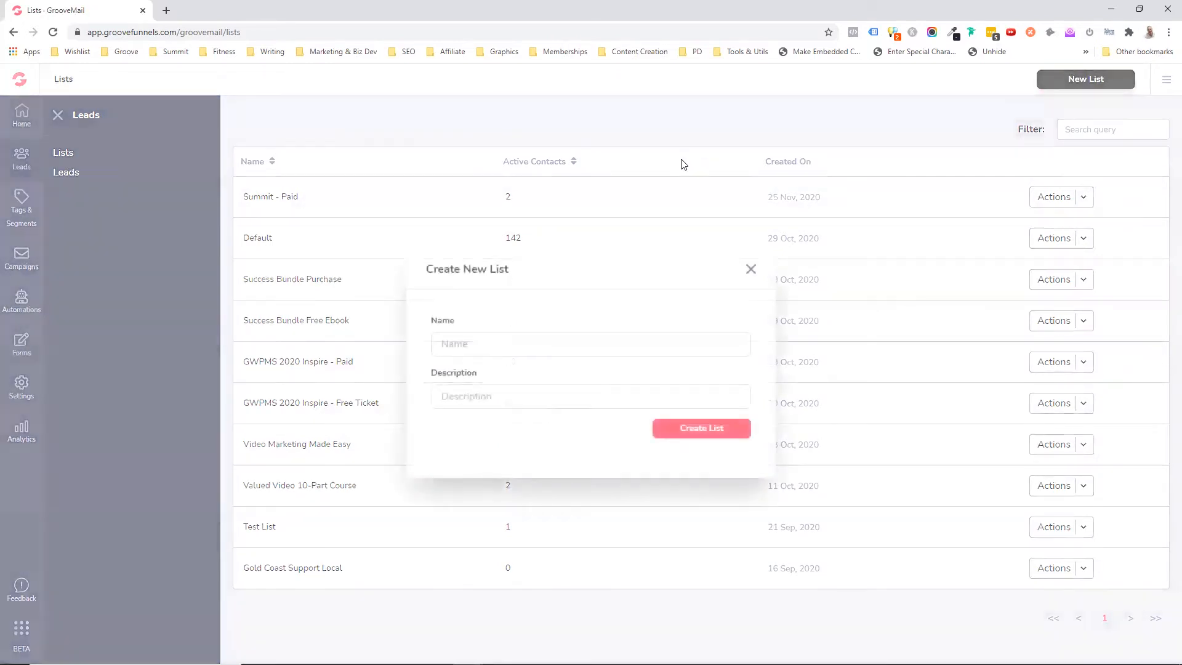
pyautogui.click(488, 345)
pyautogui.write('Demo Lis')
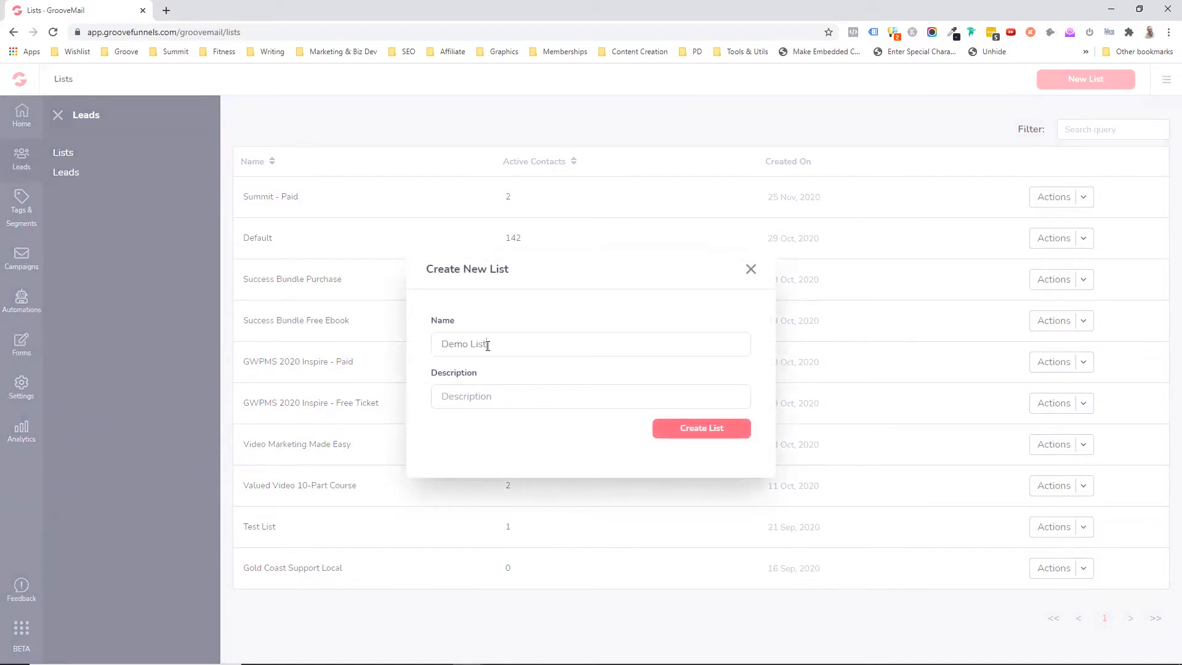
pyautogui.click(484, 402)
pyautogui.write('Demo List')
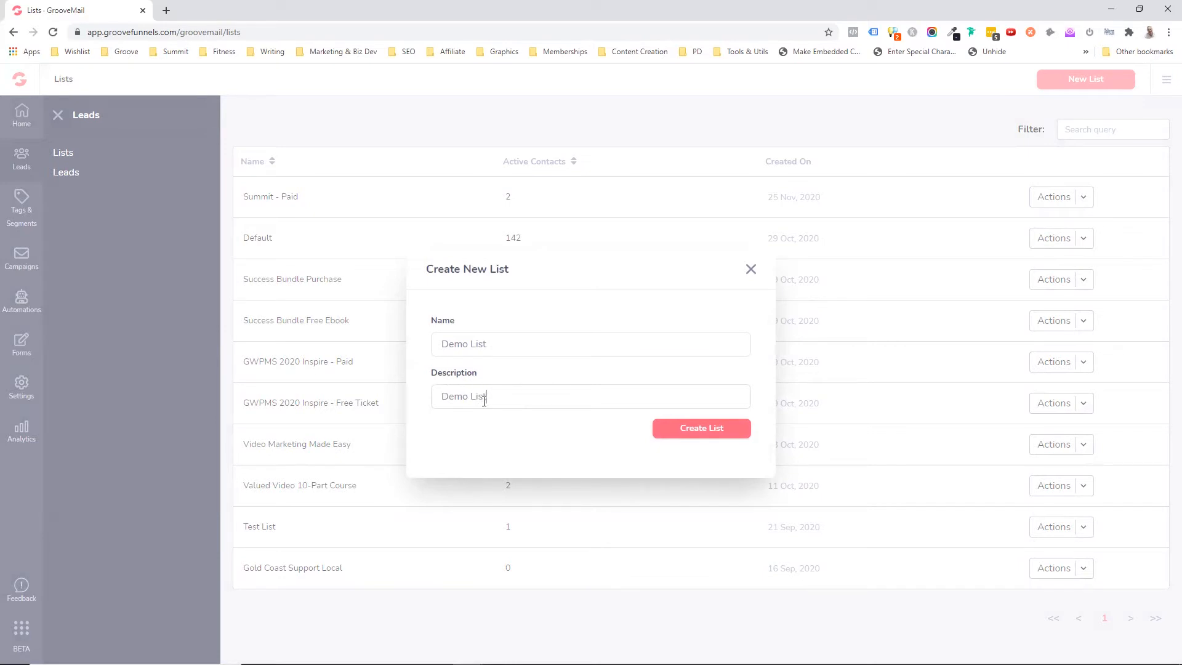
pyautogui.click(718, 434)
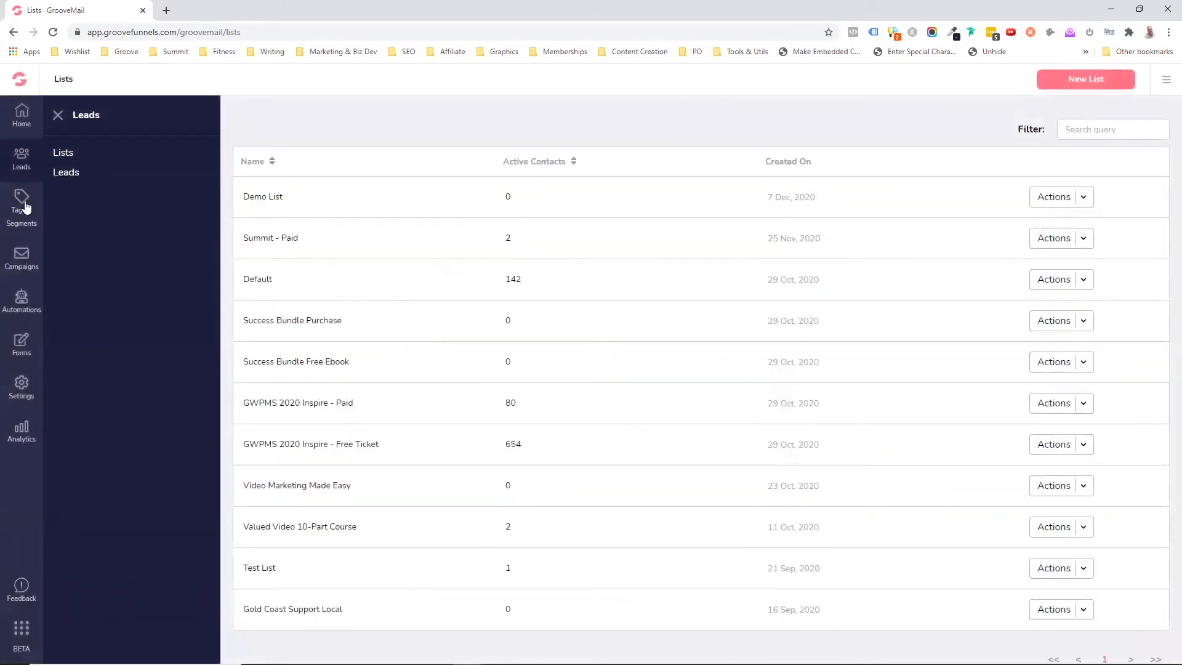
# Start a new tag with both its name and description set to "Demo Tag".
pyautogui.click(21, 198)
pyautogui.click(123, 153)
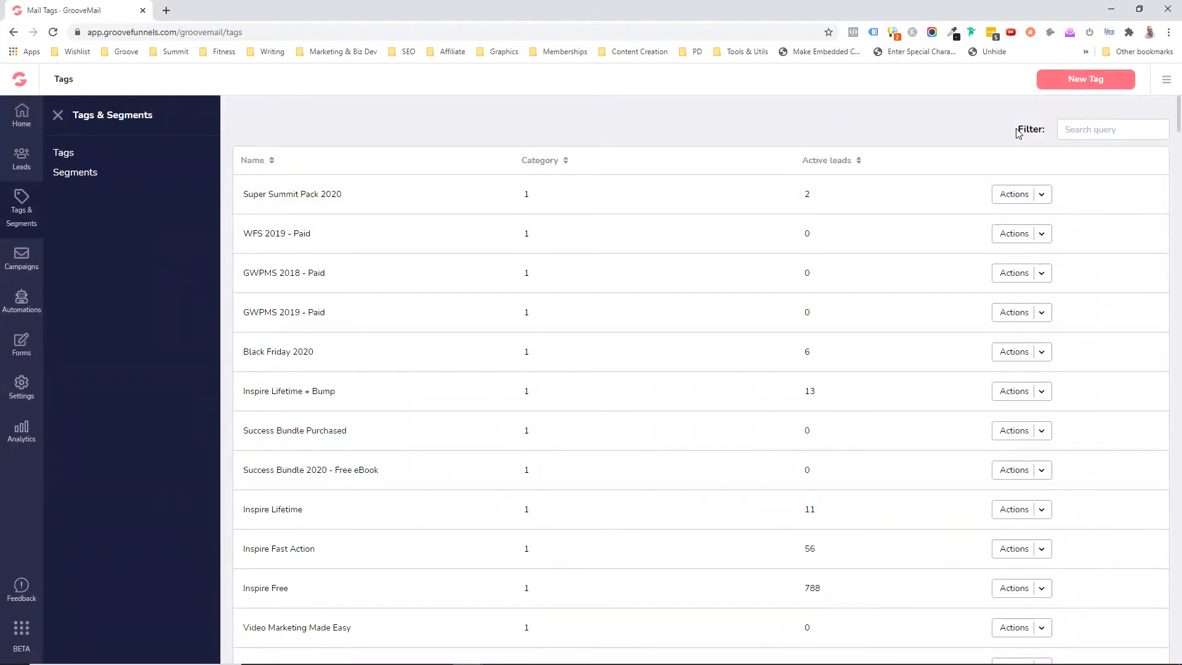
pyautogui.click(1084, 79)
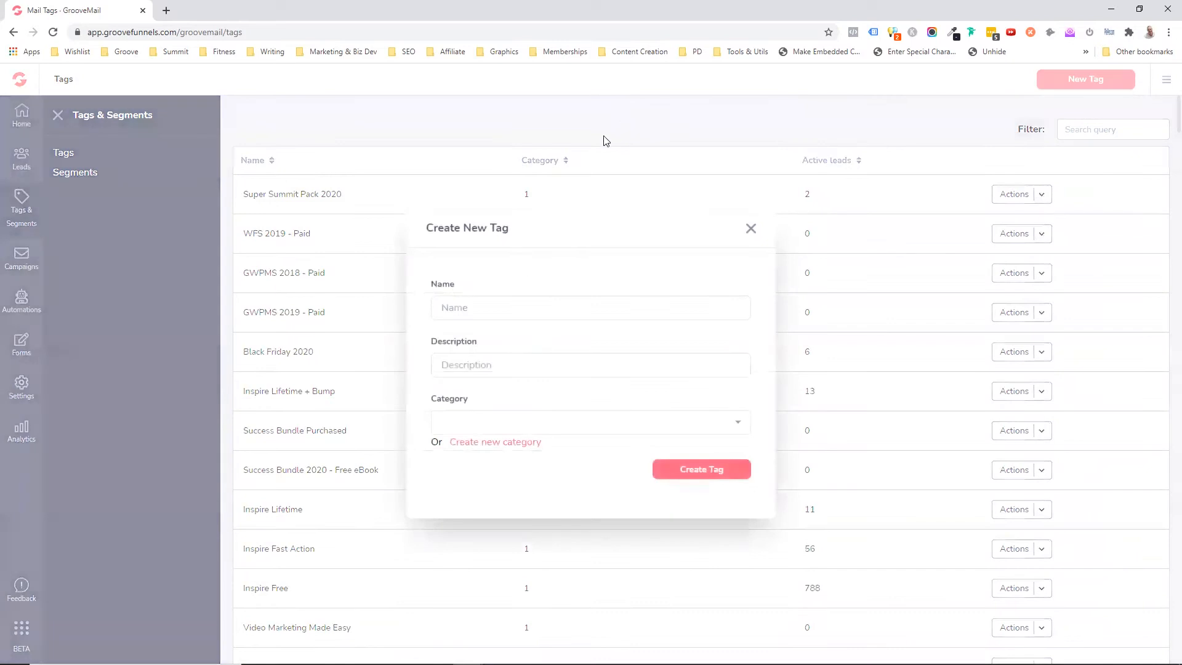
pyautogui.click(493, 315)
pyautogui.write('Demo Tag')
pyautogui.click(505, 366)
pyautogui.write('Demo Tag')
# Add a new tag category named "Demo Category" while creating the tag.
pyautogui.click(504, 444)
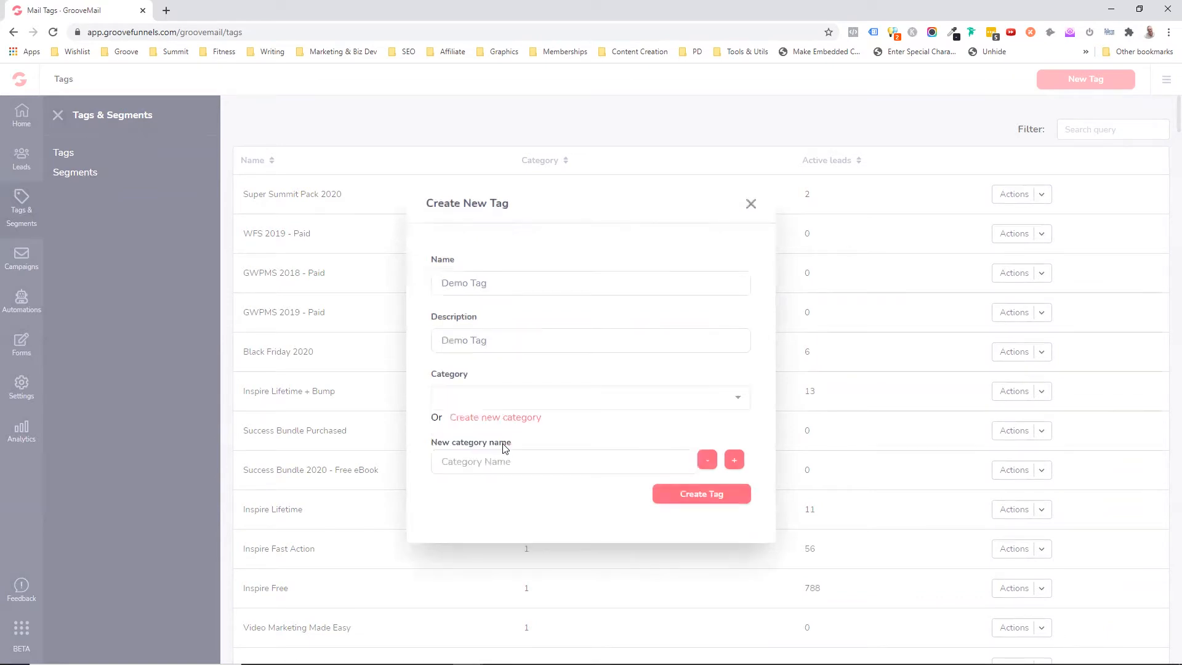
pyautogui.click(481, 468)
pyautogui.write('Demo Category')
pyautogui.click(734, 460)
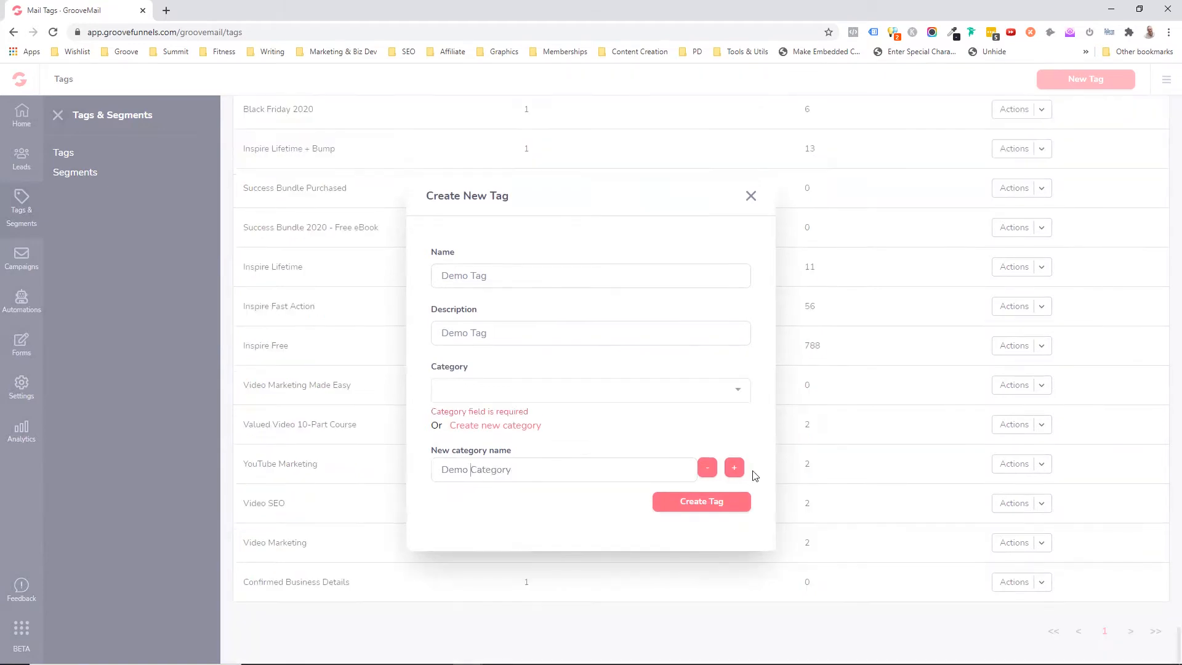
pyautogui.click(733, 469)
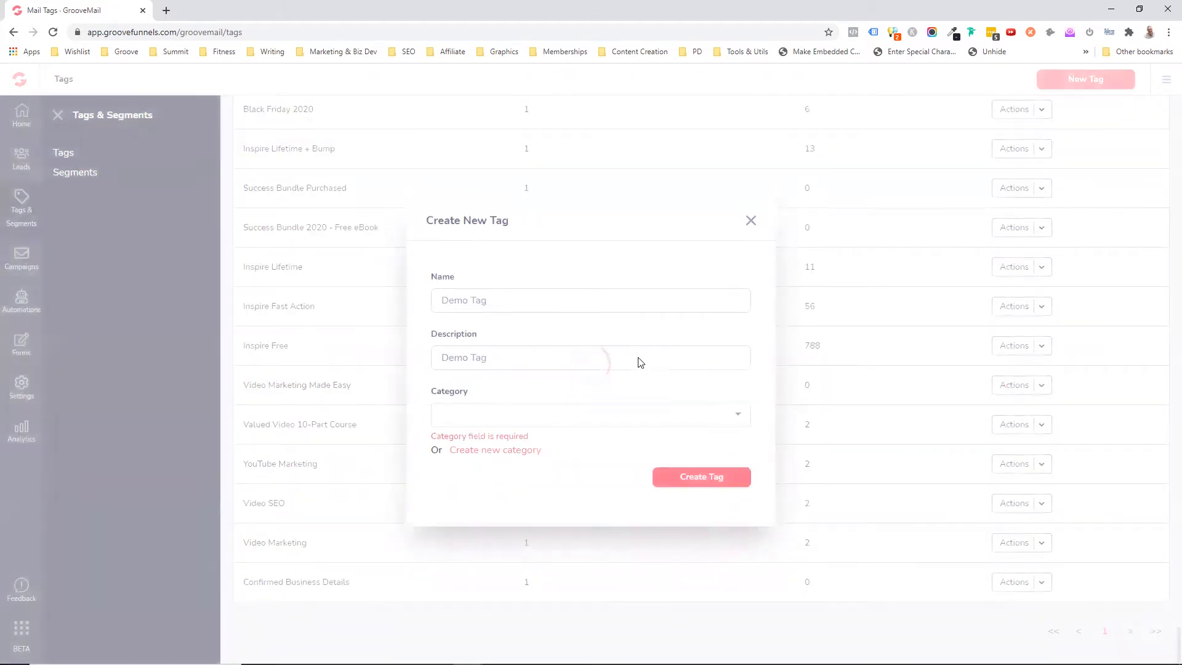
# Assign Demo Category to the new tag and create the tag.
pyautogui.click(495, 415)
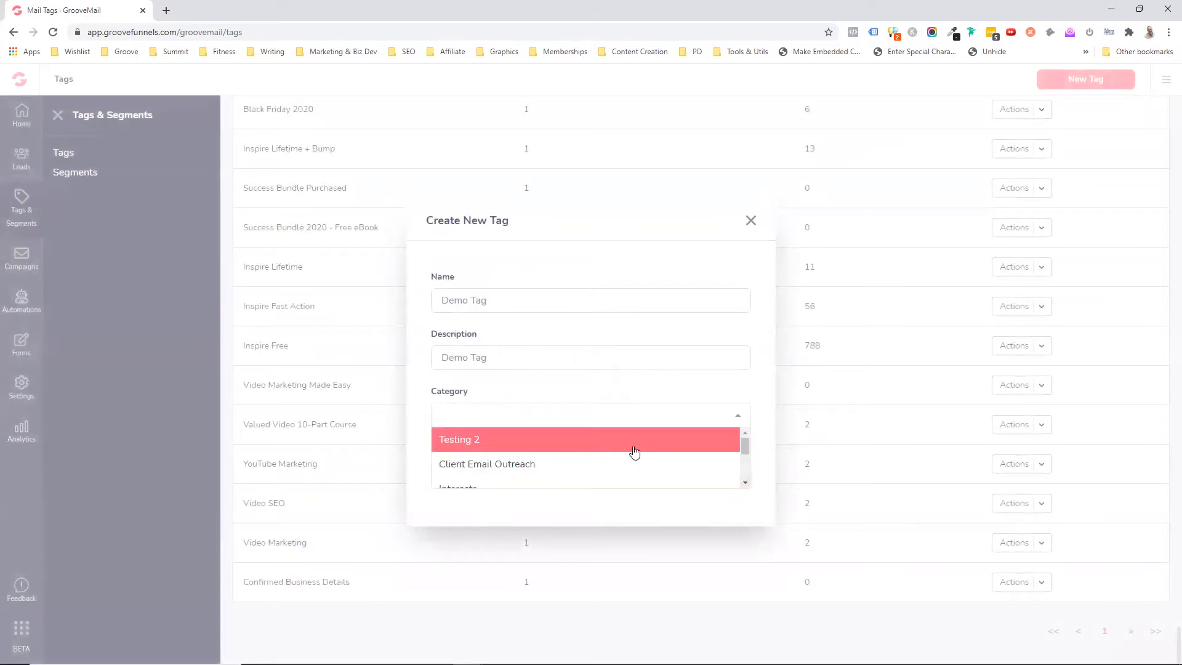
pyautogui.moveTo(745, 449); pyautogui.dragTo(741, 473)
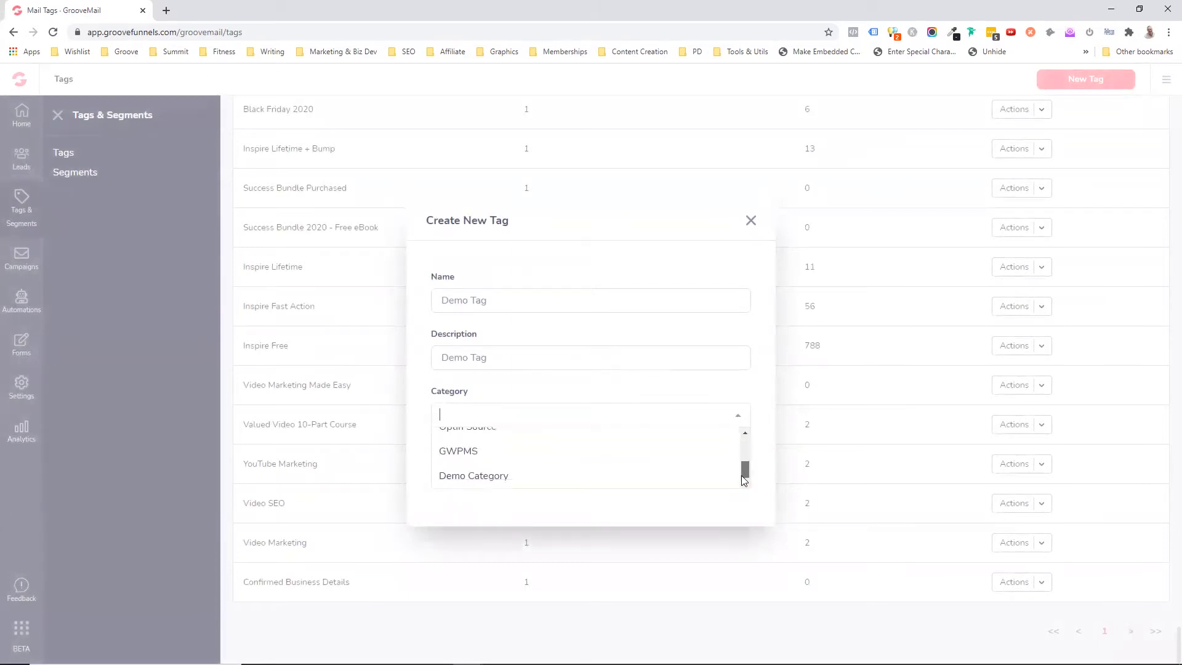
pyautogui.click(528, 477)
pyautogui.click(563, 394)
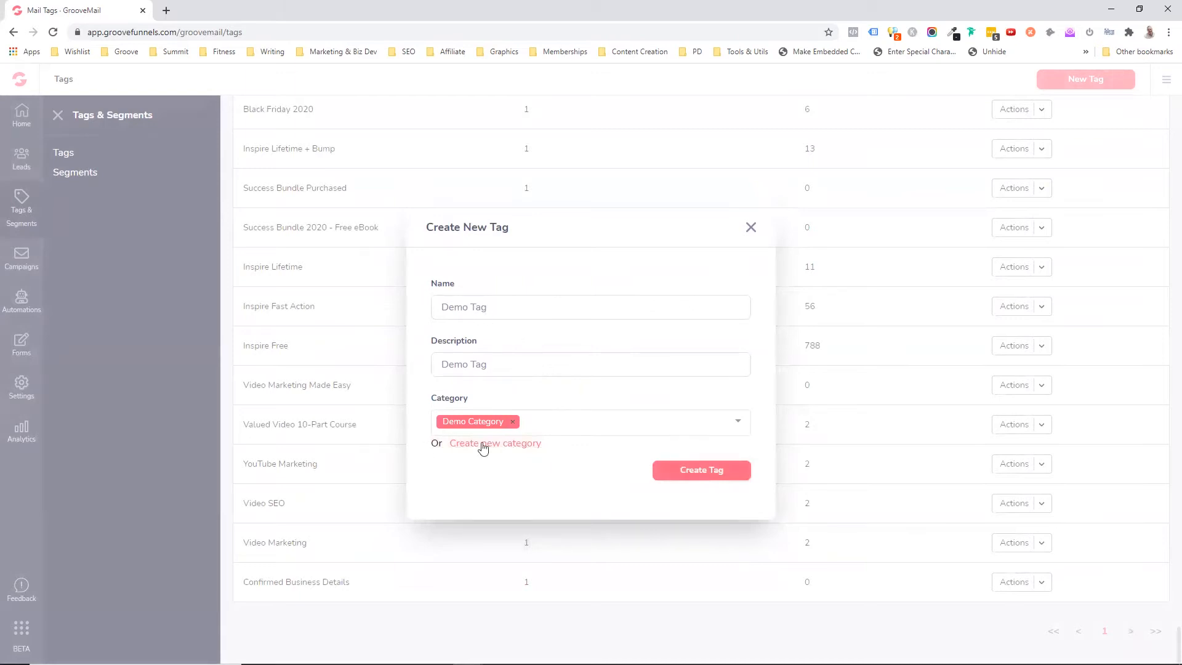
pyautogui.click(700, 473)
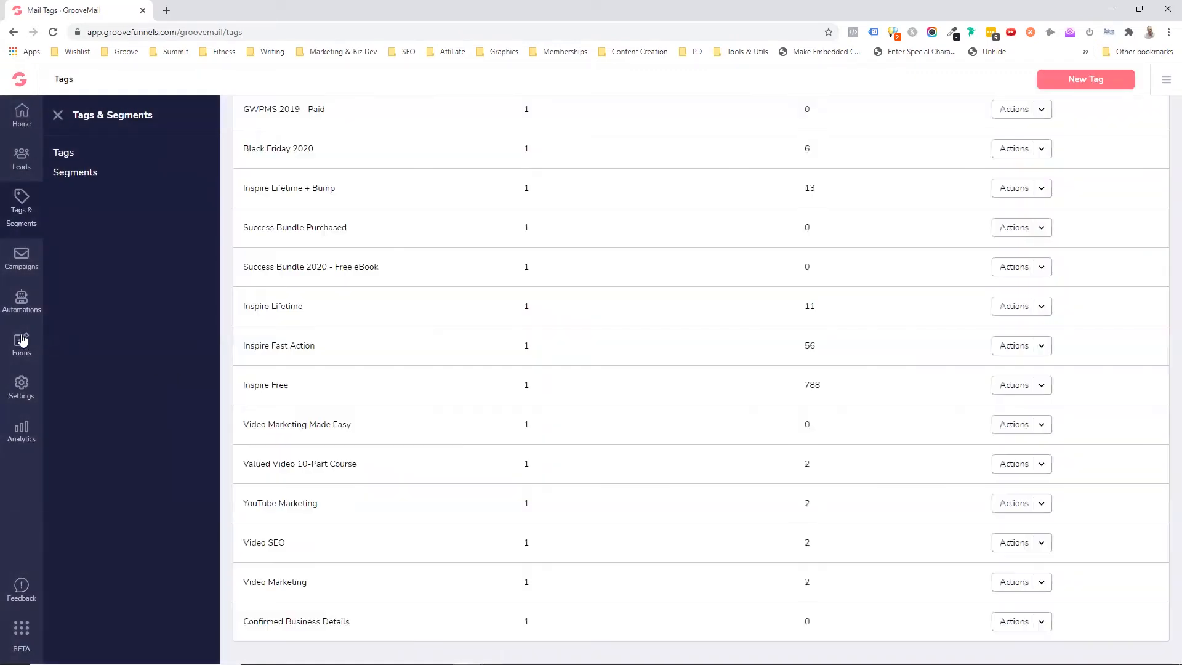
# Create a new form named "Demo Tag" and move its Firstname field above the Email field.
pyautogui.moveTo(21, 343)
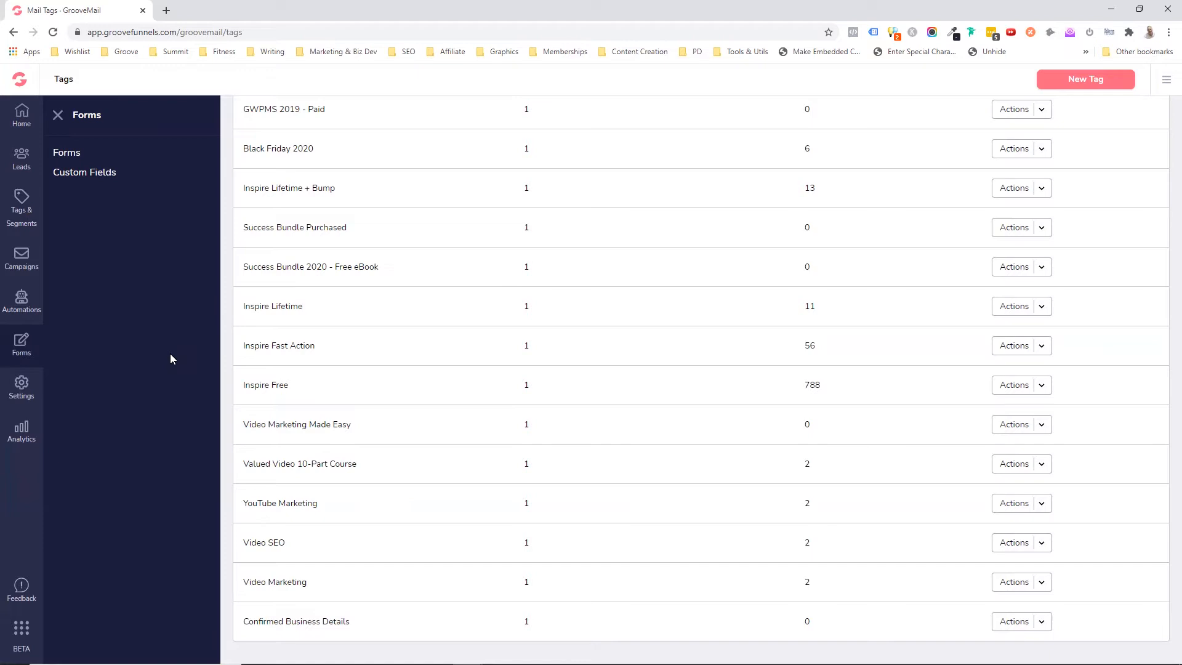
pyautogui.click(59, 155)
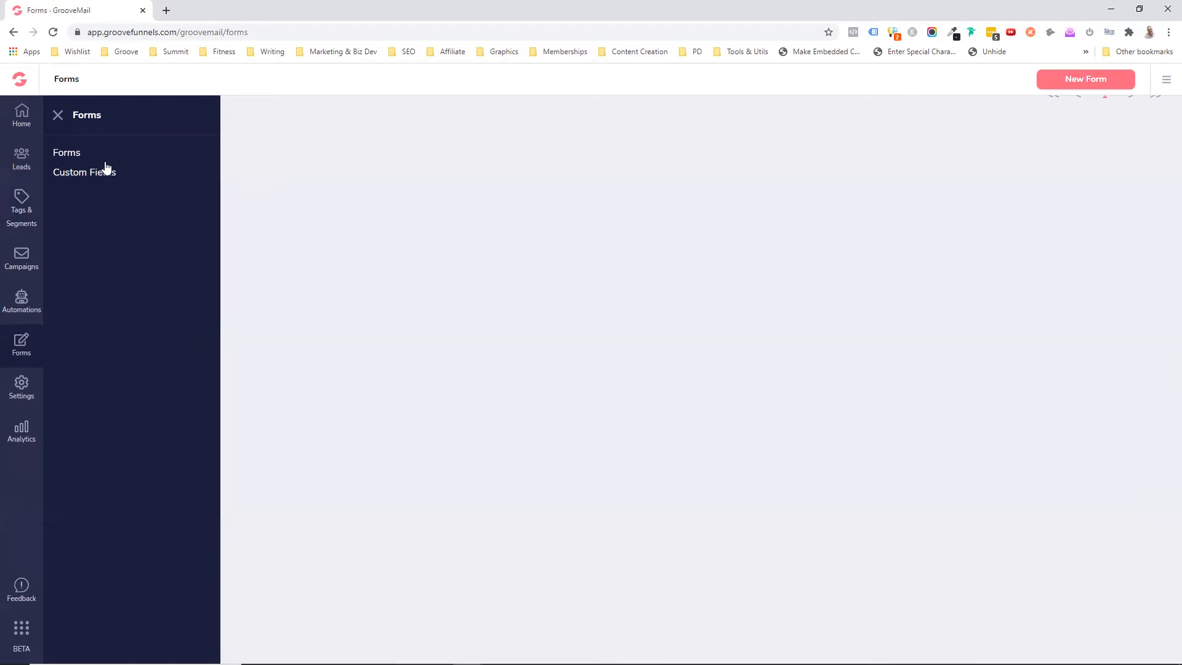
pyautogui.click(1102, 88)
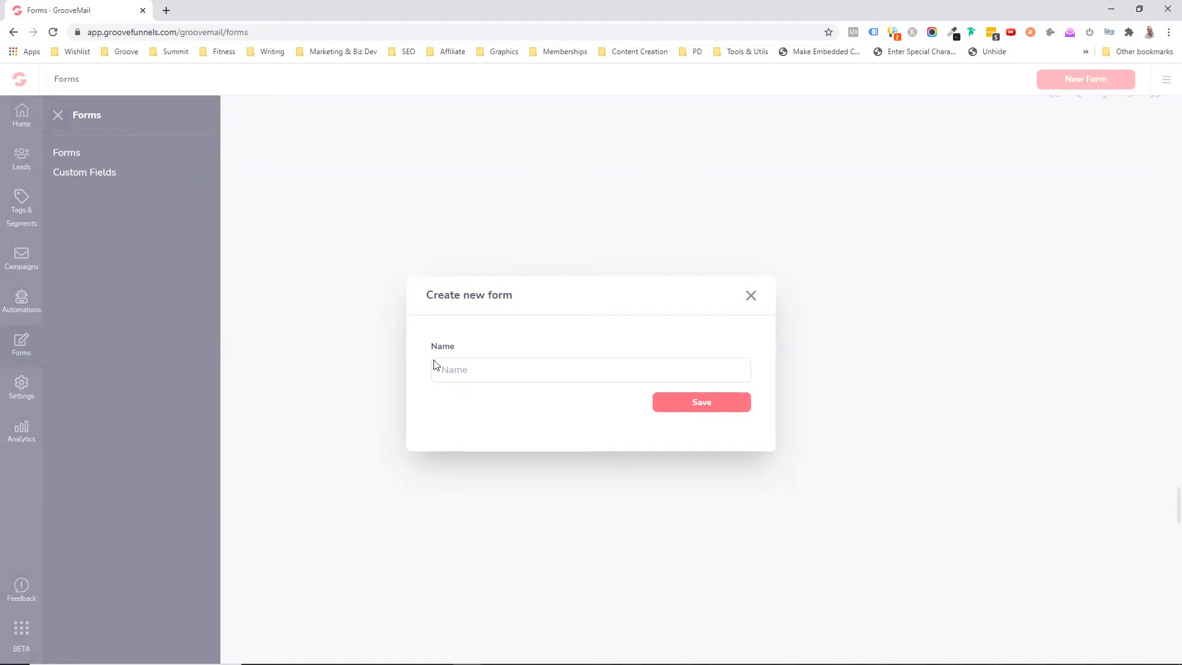
pyautogui.click(466, 371)
pyautogui.write('Demo Tag')
pyautogui.click(707, 400)
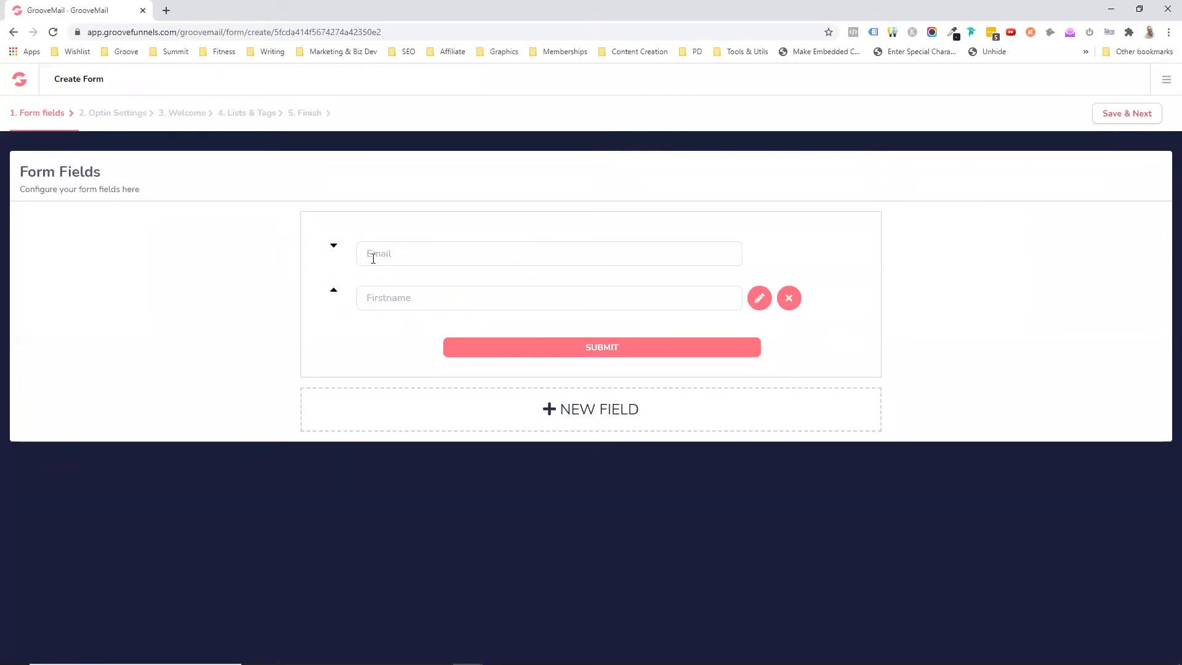
pyautogui.click(333, 291)
pyautogui.click(581, 413)
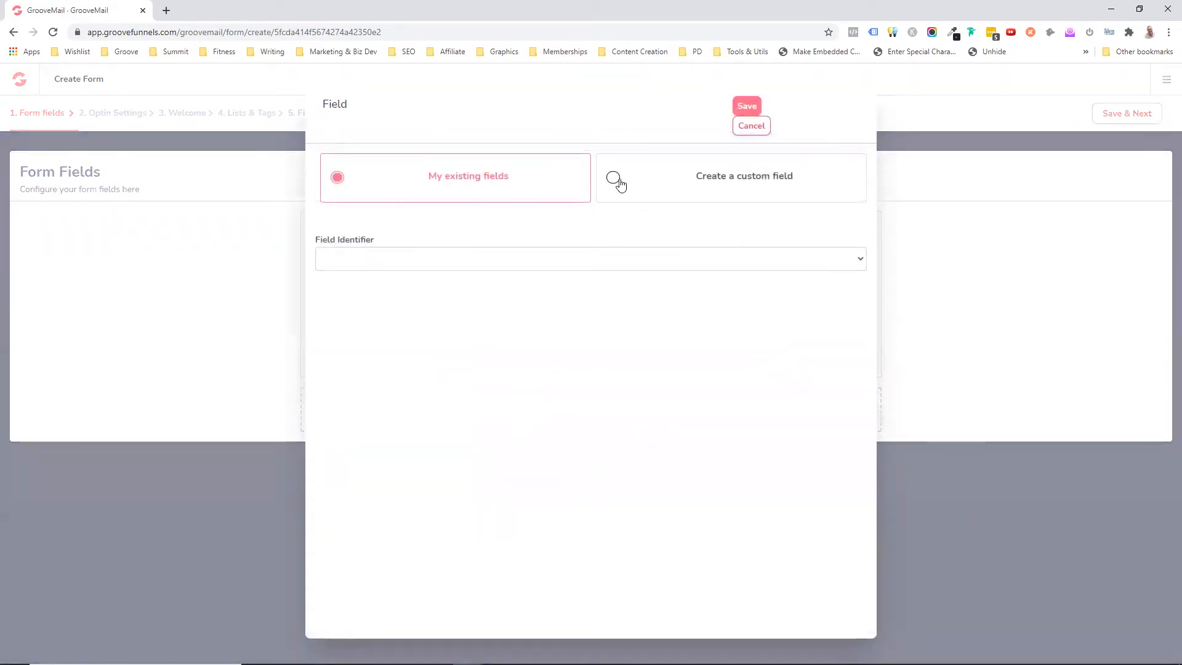
pyautogui.click(800, 263)
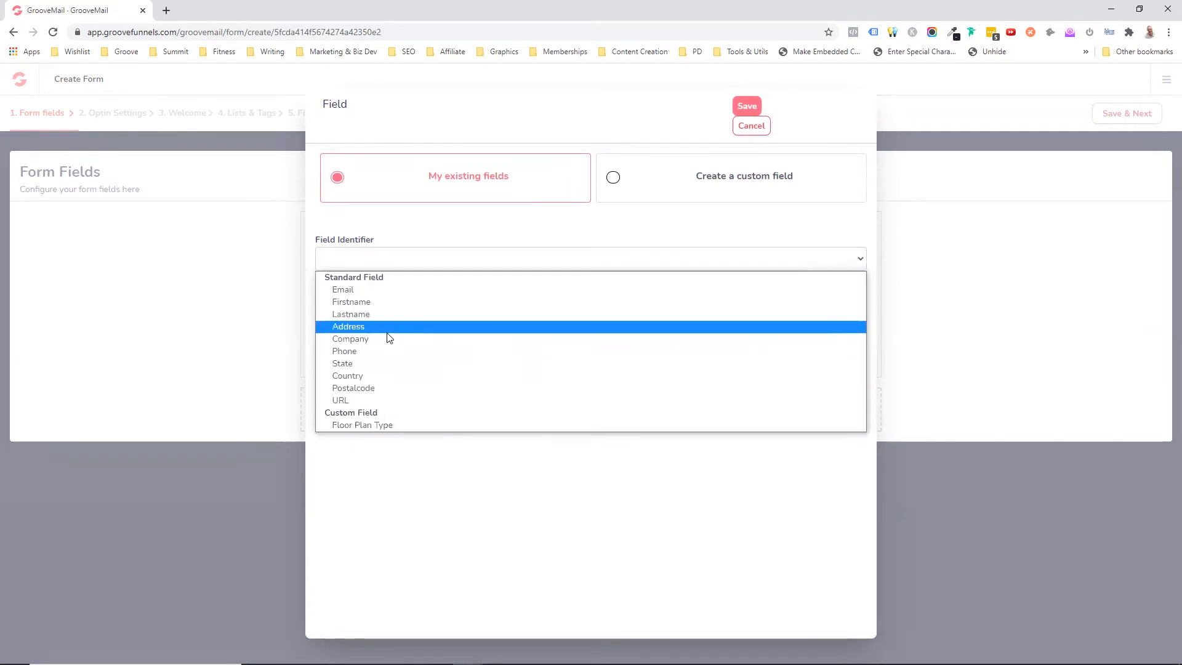
pyautogui.click(342, 352)
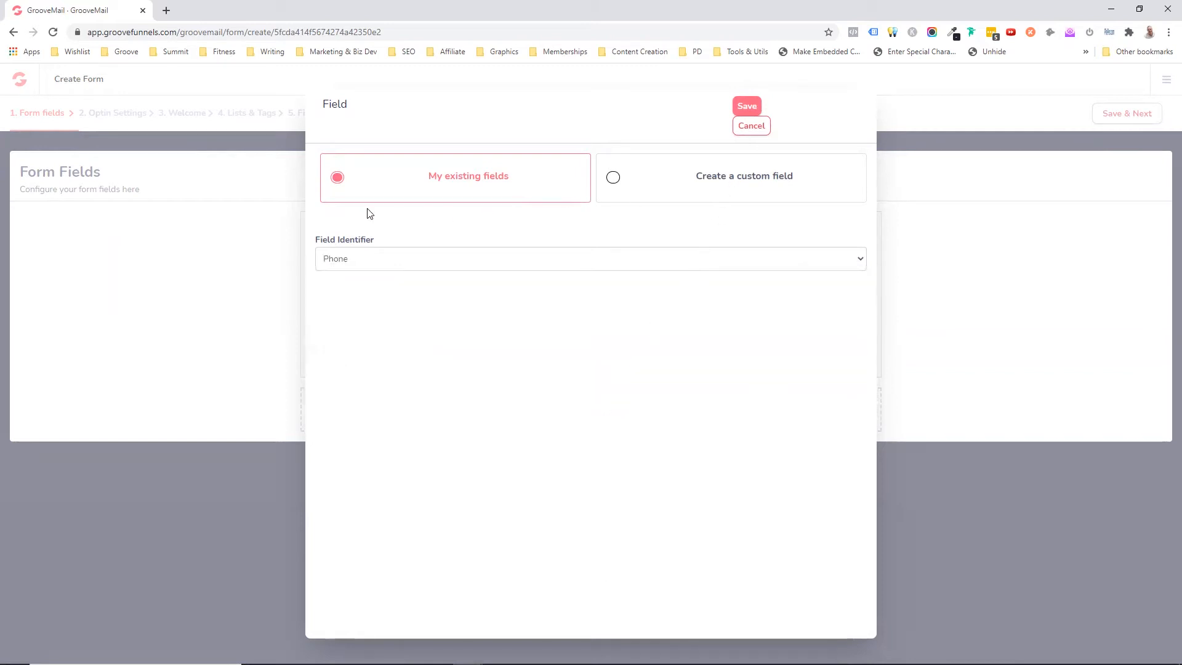
pyautogui.click(742, 128)
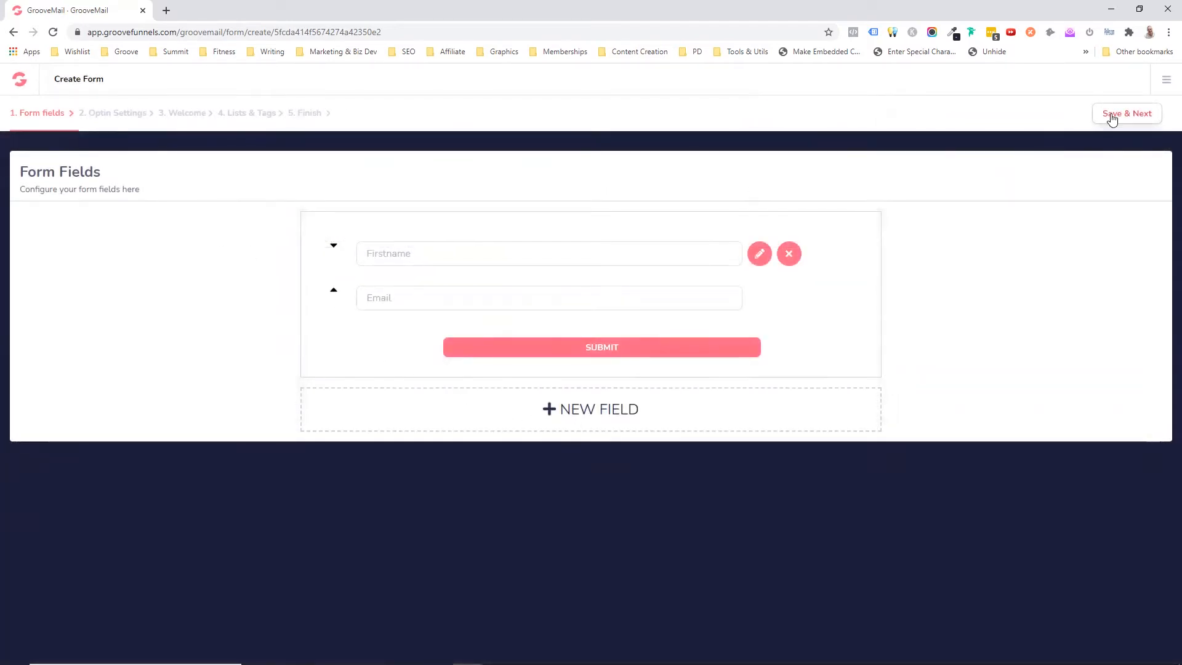
pyautogui.click(1126, 113)
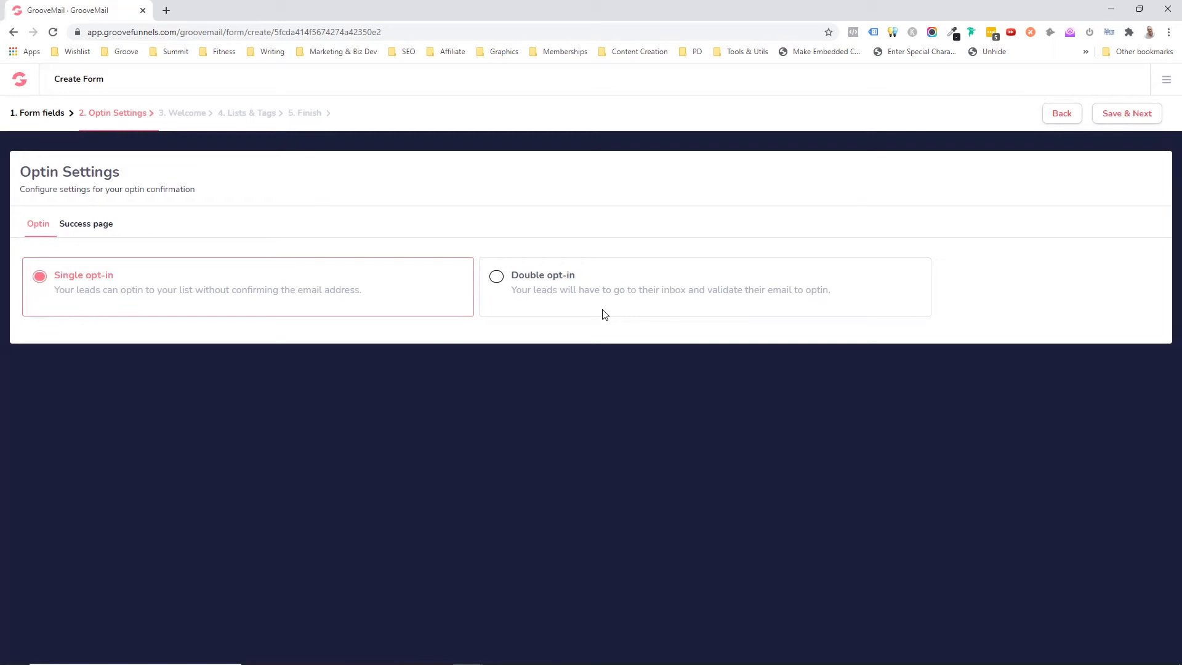
pyautogui.click(106, 230)
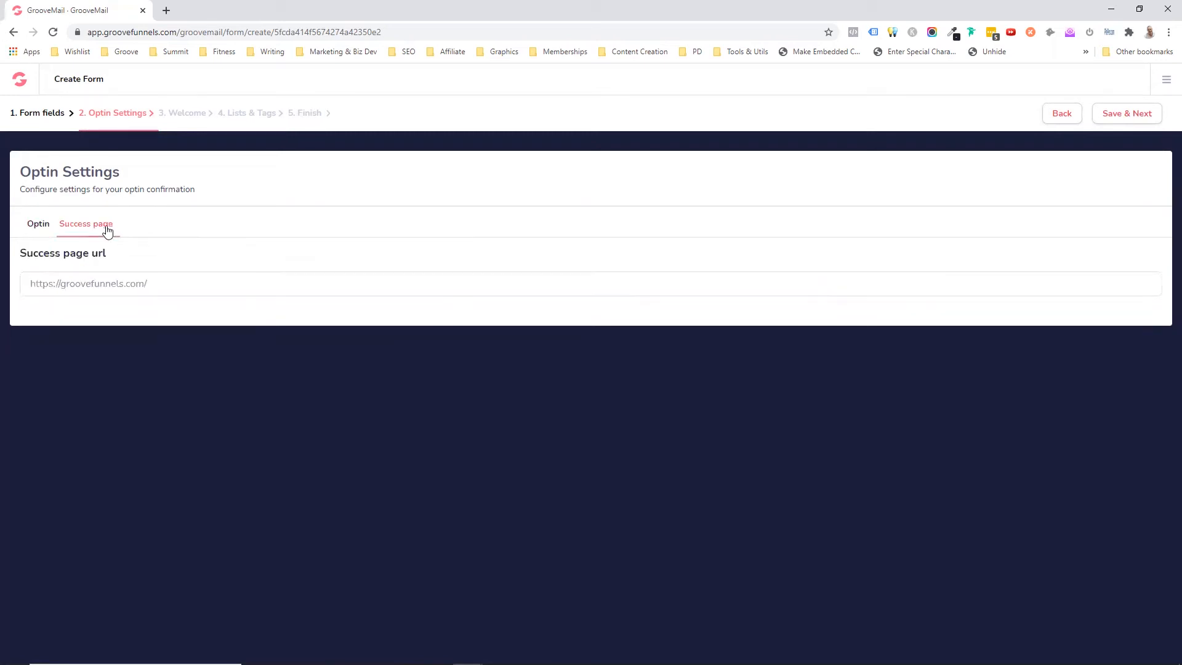
pyautogui.moveTo(211, 283); pyautogui.dragTo(28, 284)
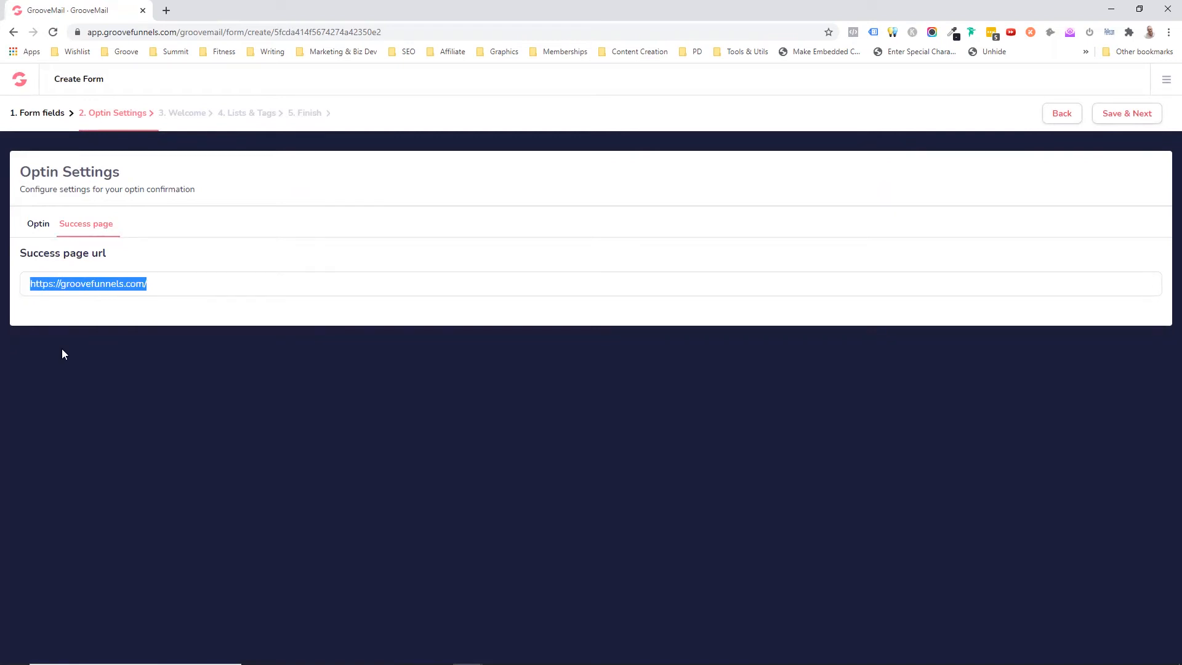
pyautogui.write('https://google.com')
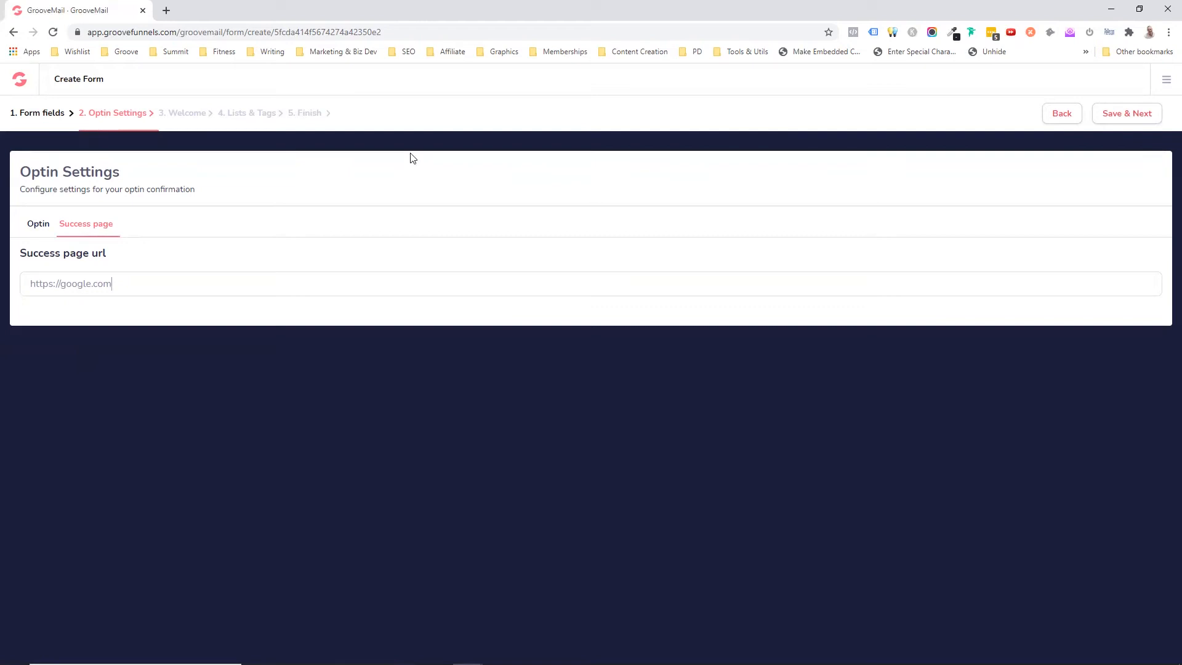
pyautogui.click(1147, 117)
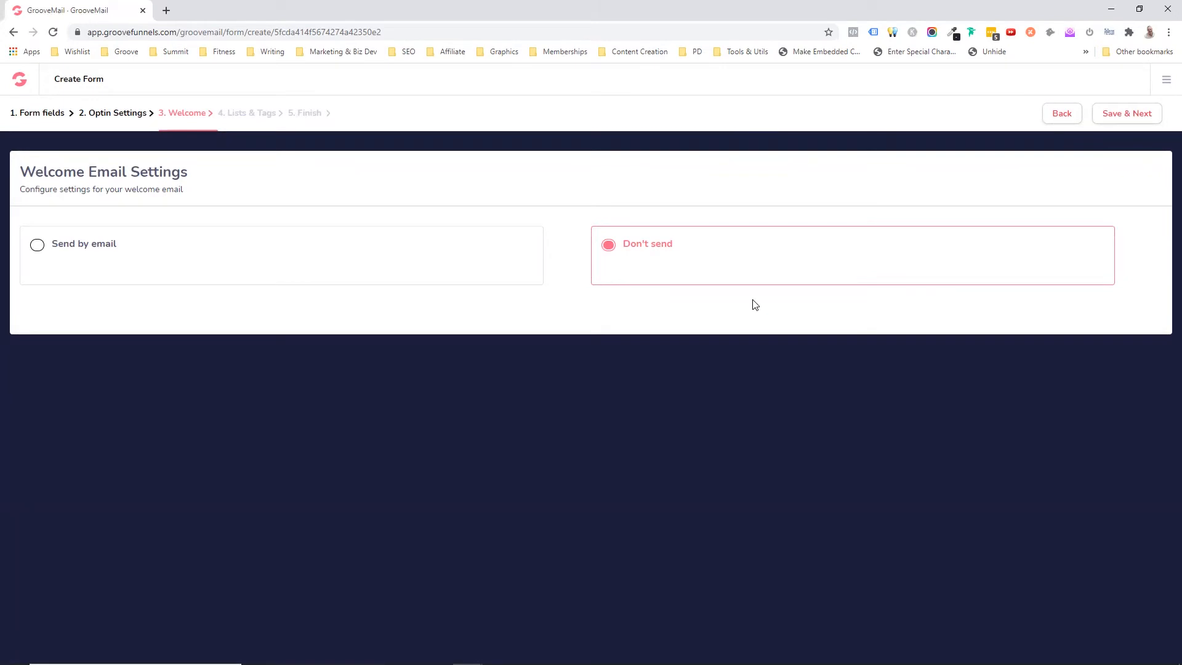
# Keep the welcome email set to "Don't send" and subscribe the form's leads to Demo List.
pyautogui.click(1120, 117)
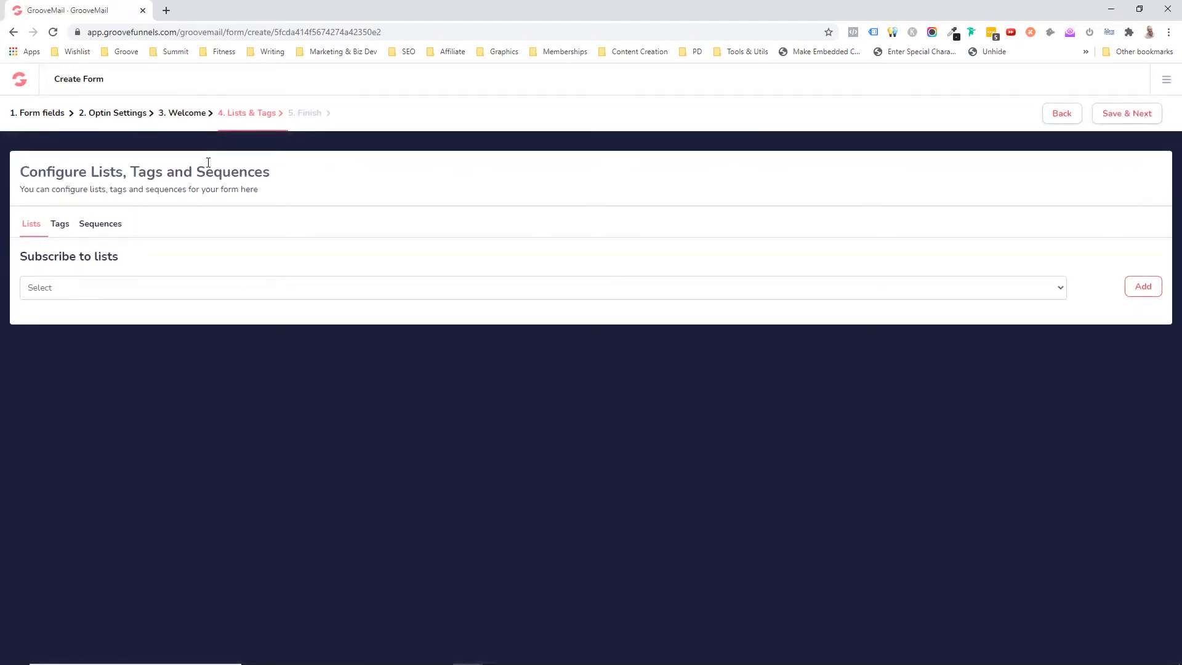
pyautogui.click(276, 293)
pyautogui.click(129, 322)
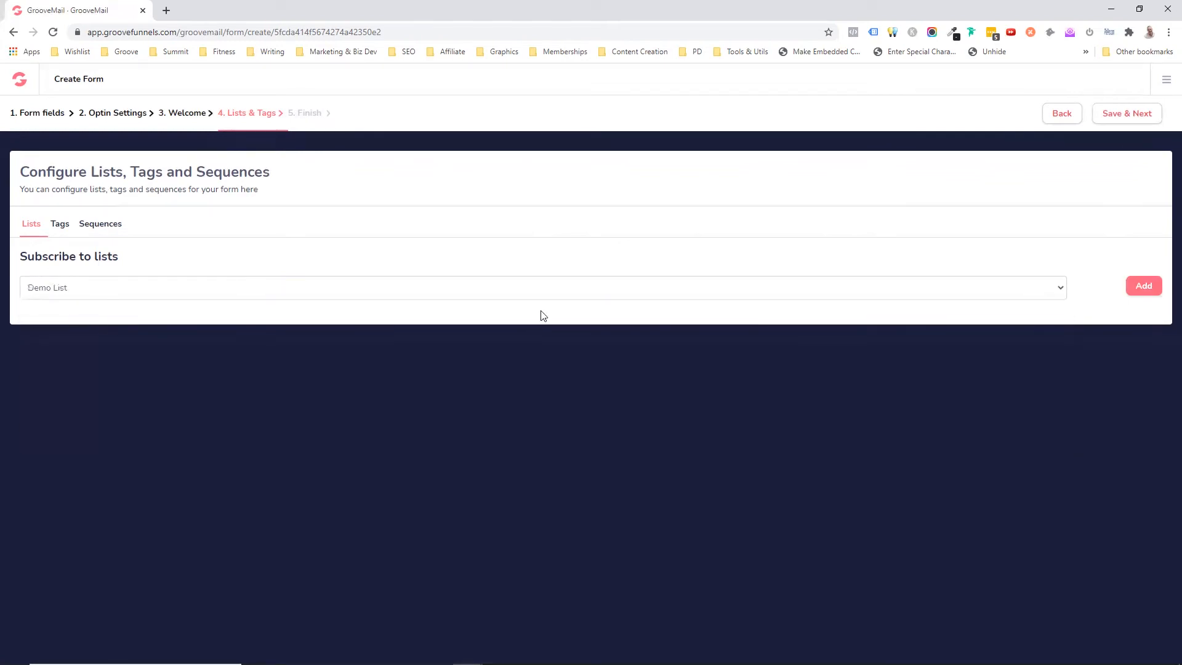
pyautogui.click(1147, 287)
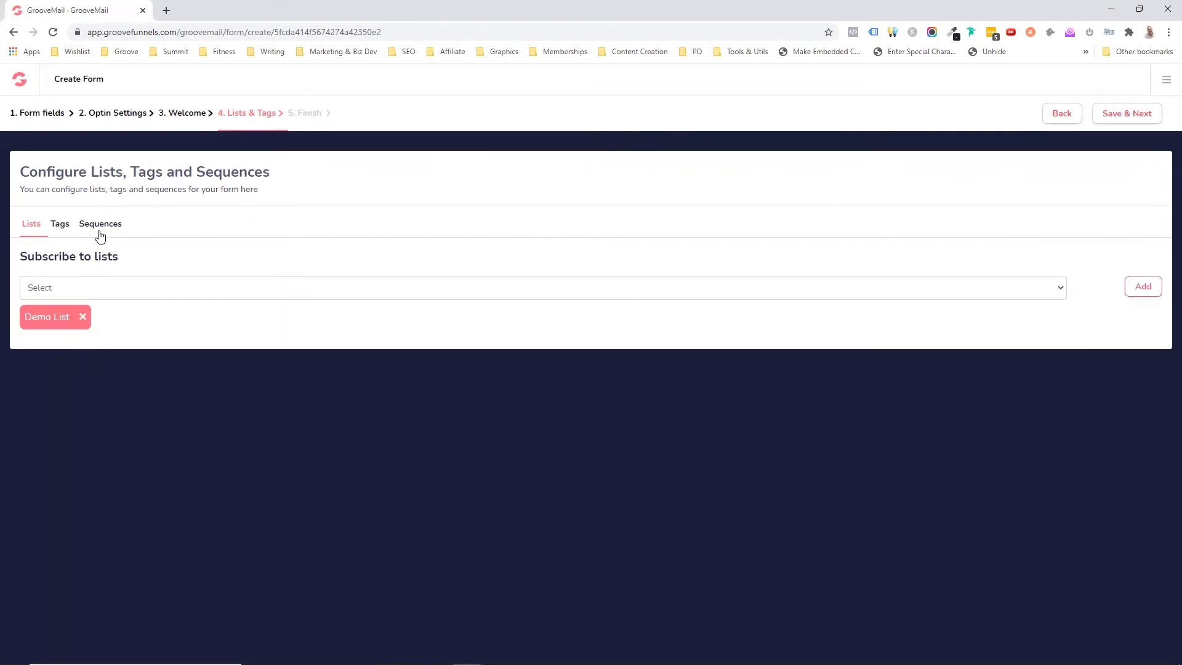
# Set the form to assign tags and add Demo Tag from Demo Category.
pyautogui.click(60, 226)
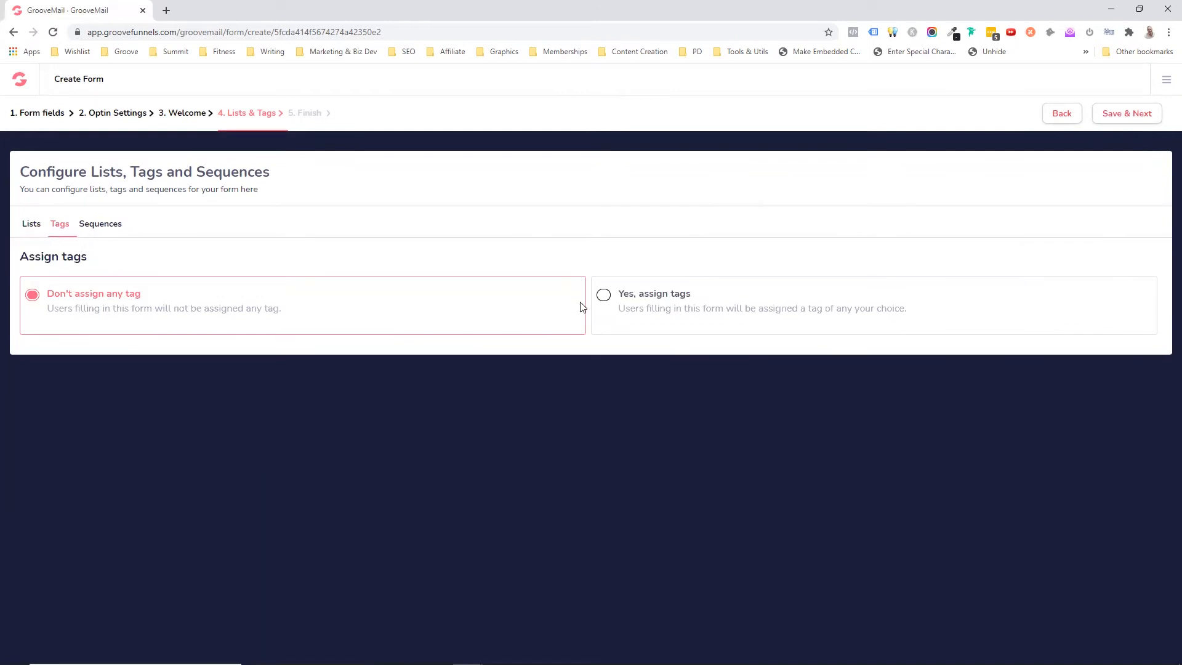
pyautogui.click(605, 297)
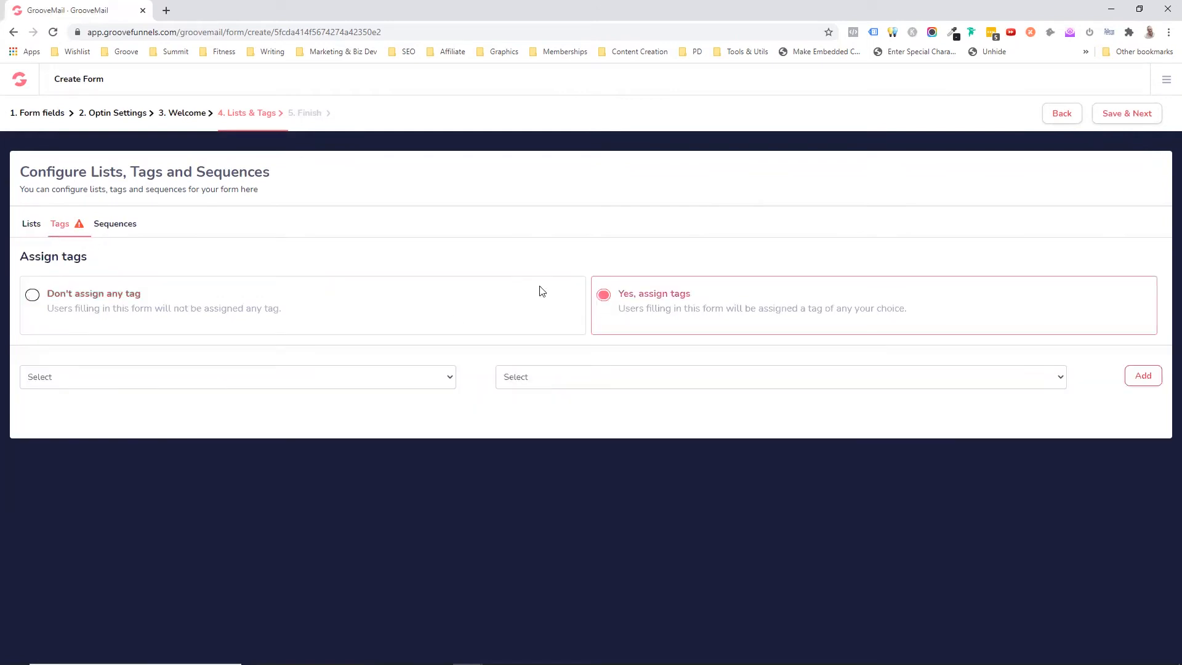
pyautogui.click(254, 376)
pyautogui.click(105, 468)
pyautogui.click(583, 382)
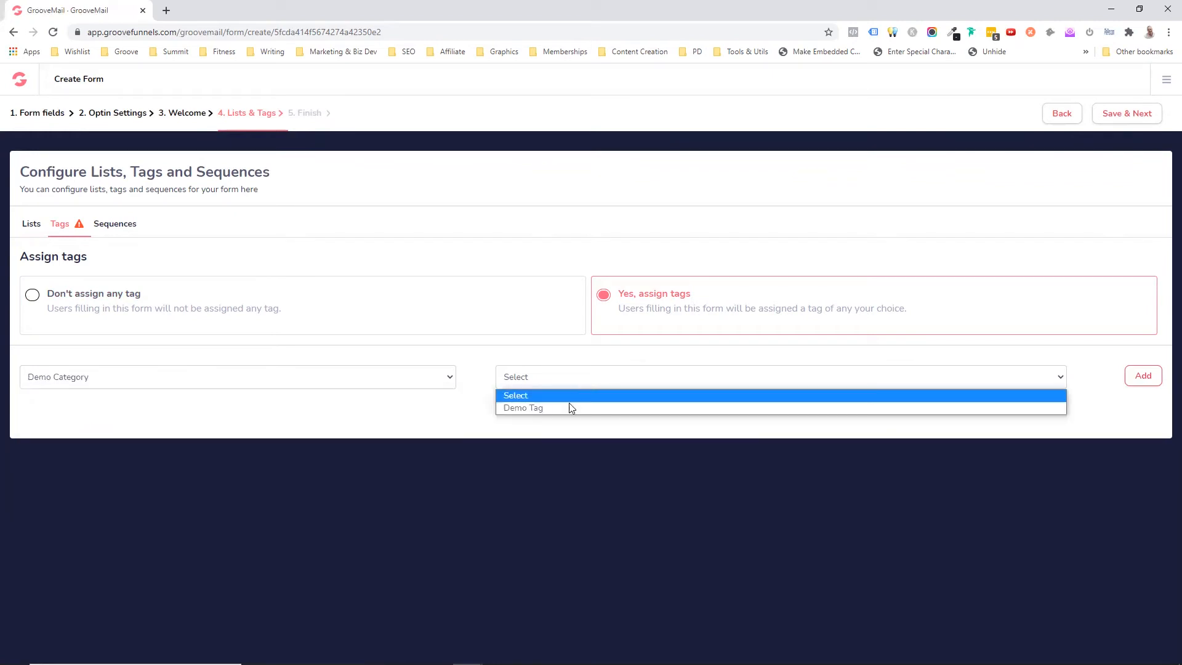
pyautogui.click(555, 409)
pyautogui.click(1129, 378)
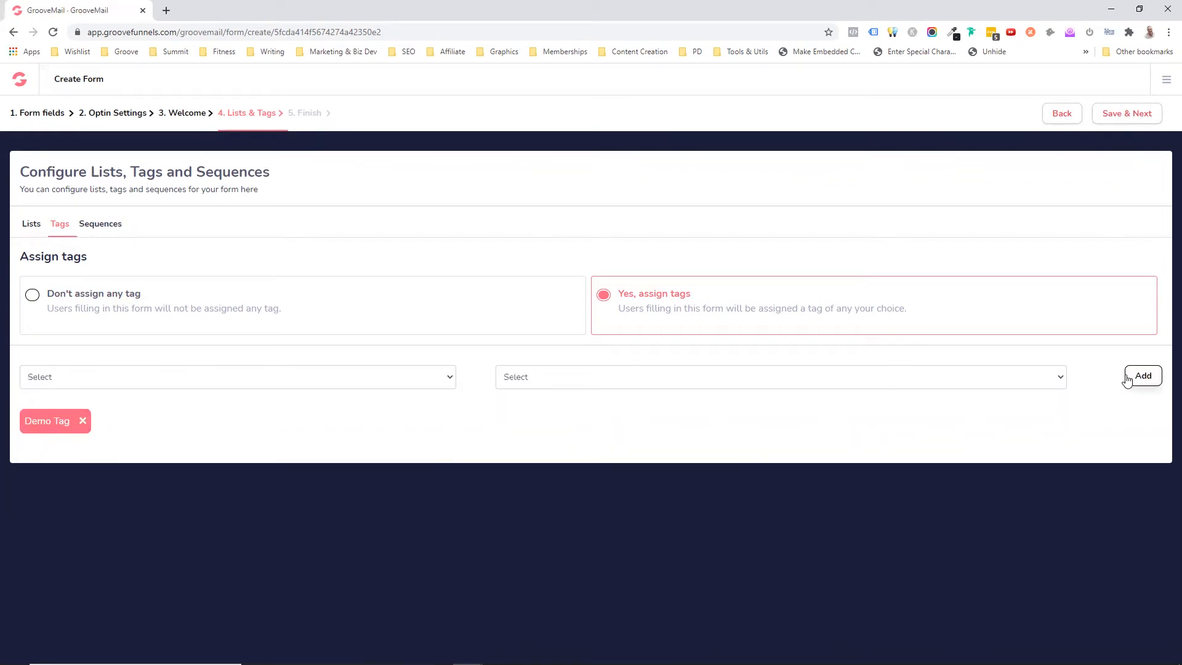
pyautogui.click(26, 227)
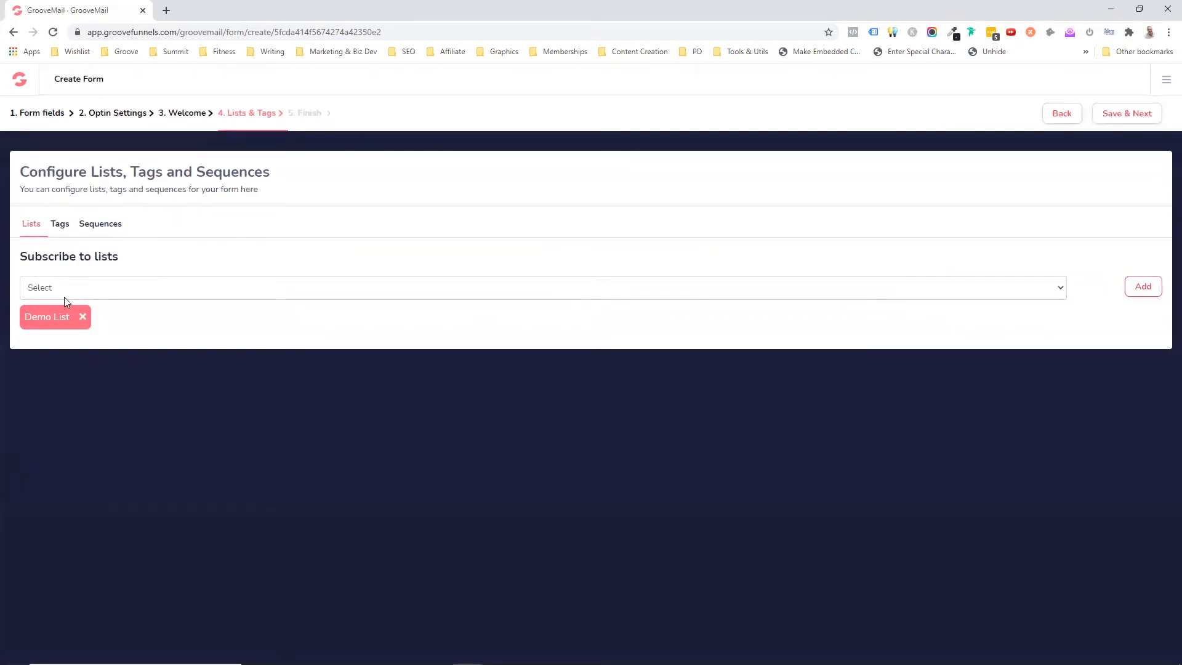
pyautogui.click(59, 227)
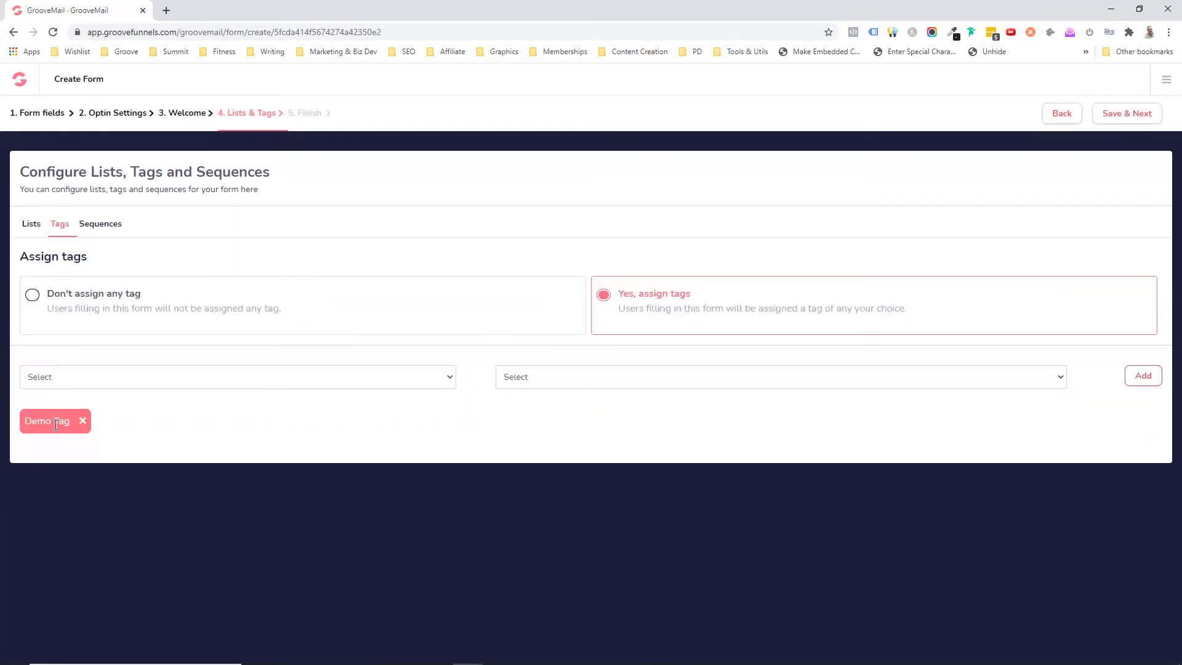
pyautogui.click(104, 228)
pyautogui.click(603, 291)
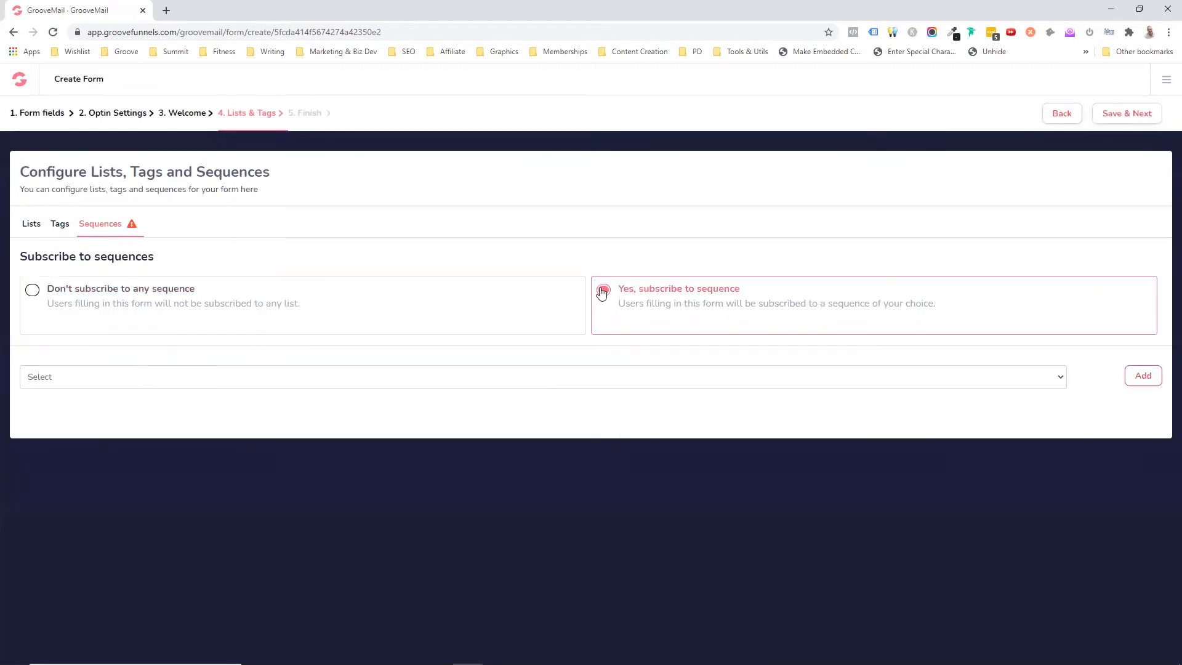
pyautogui.click(157, 378)
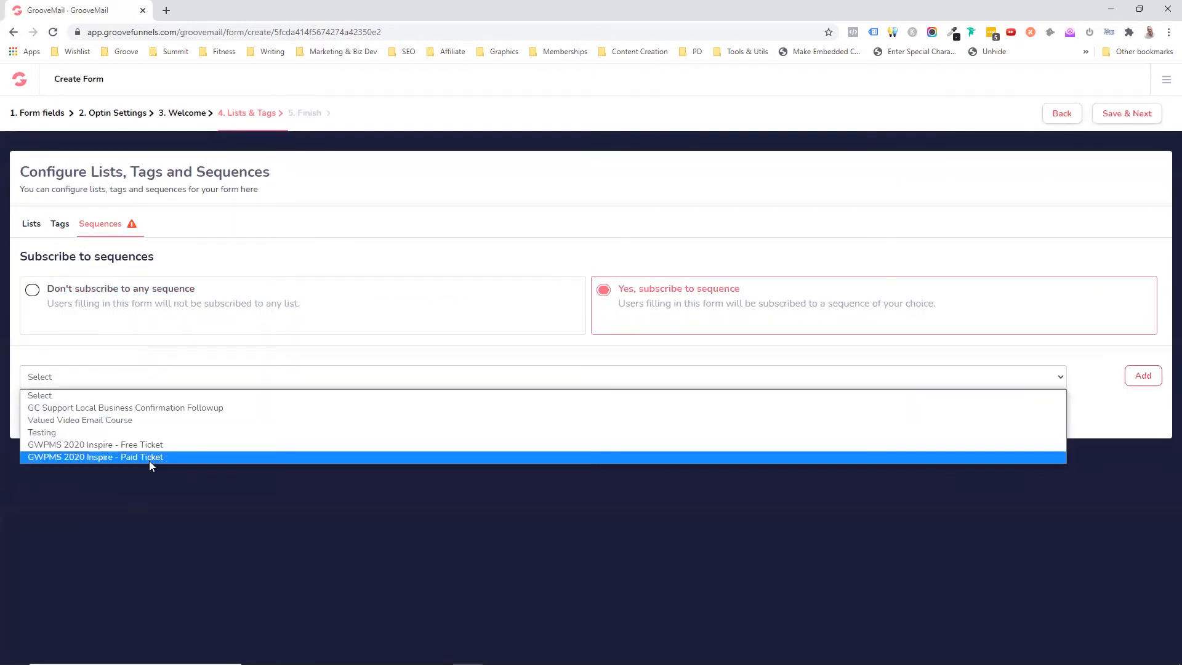
pyautogui.click(359, 276)
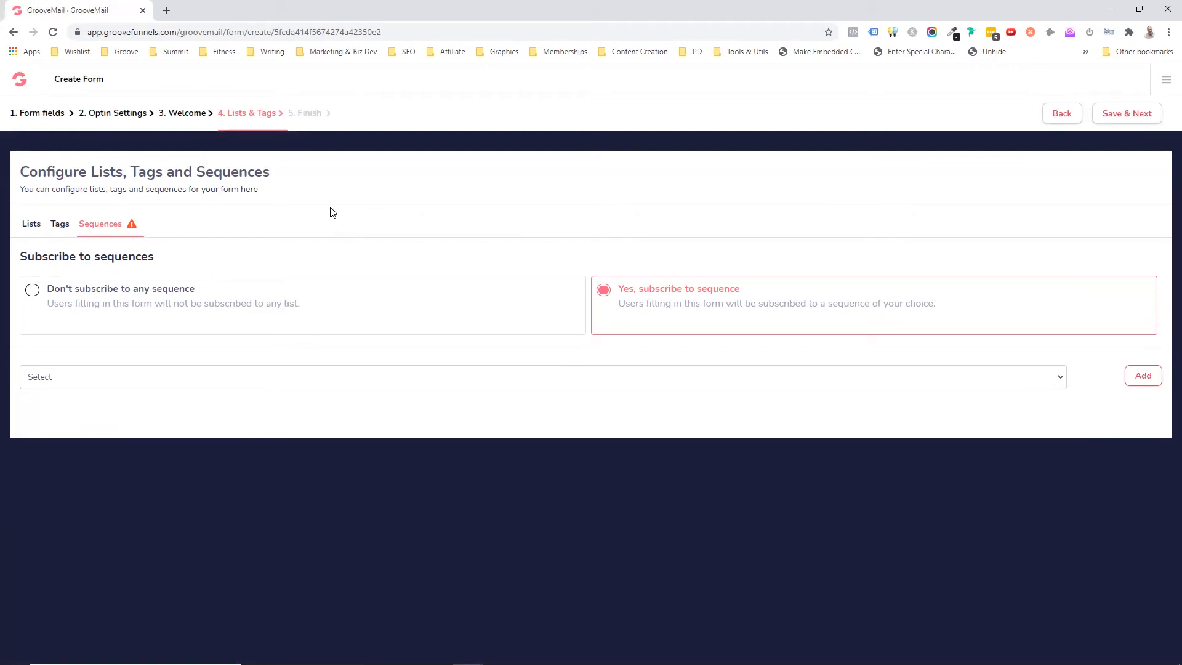
pyautogui.click(57, 229)
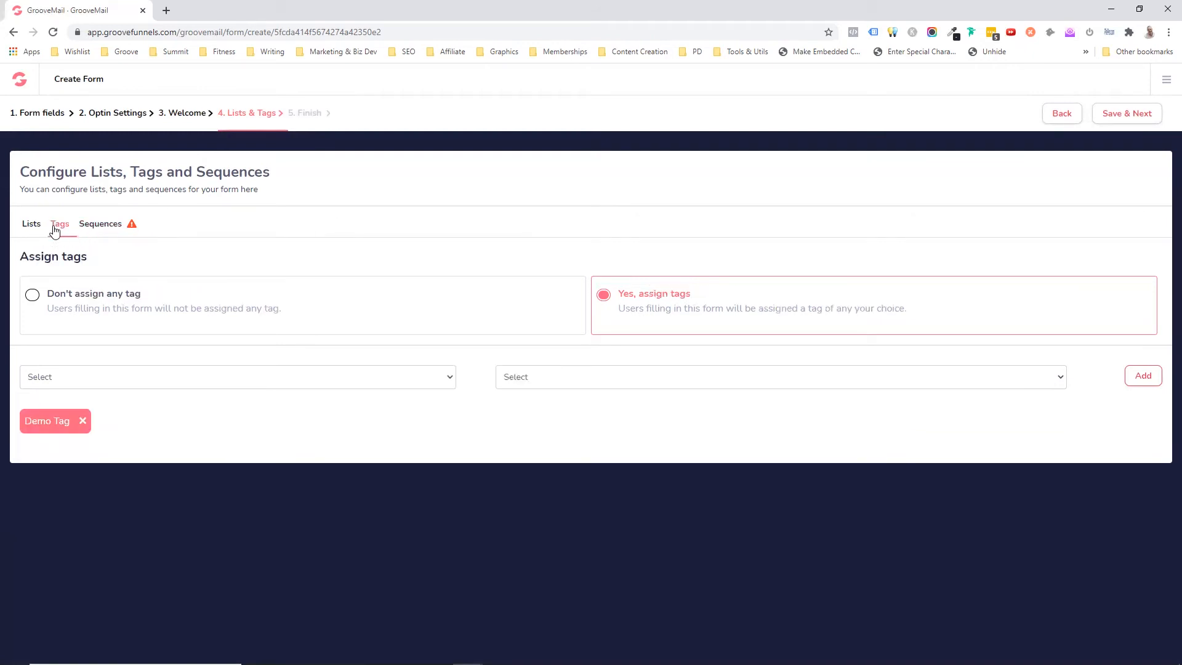
pyautogui.click(94, 229)
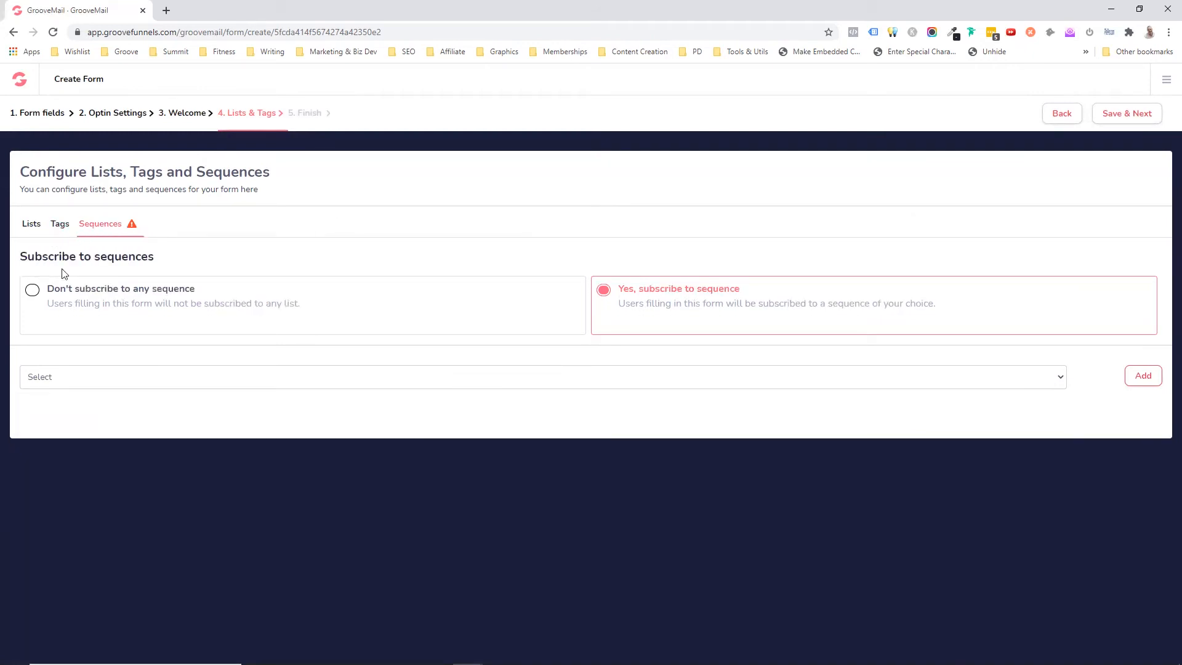
# Set the form to "Don't subscribe to any sequence" and save the list, tag and sequence settings.
pyautogui.click(59, 299)
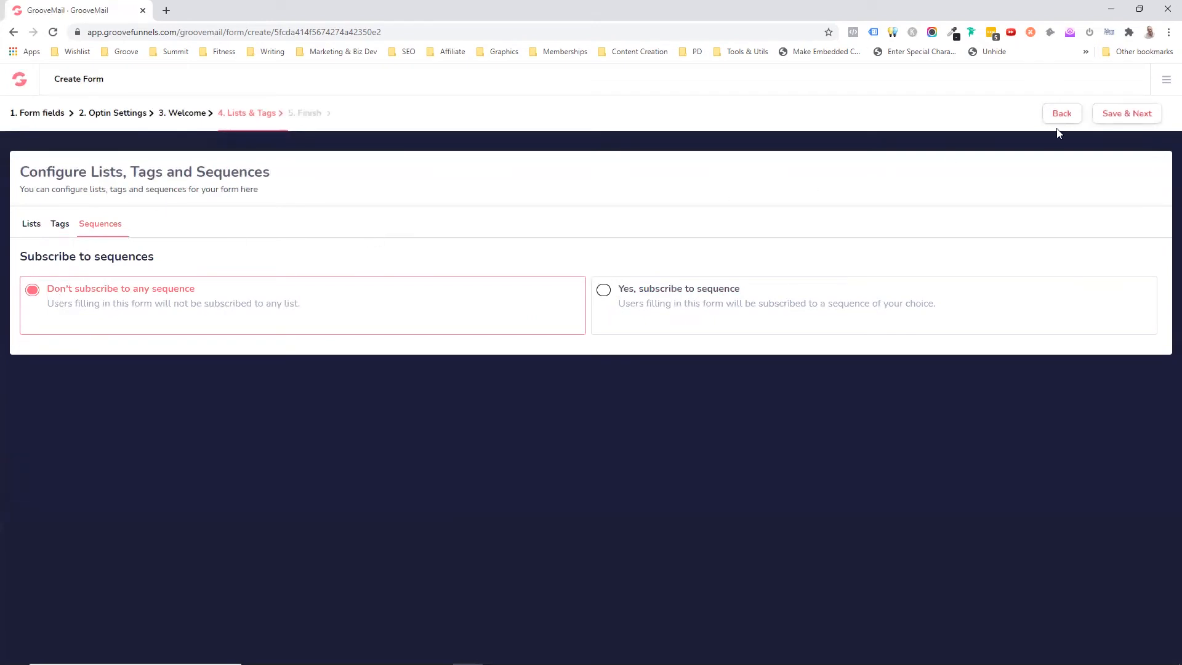
pyautogui.click(1110, 115)
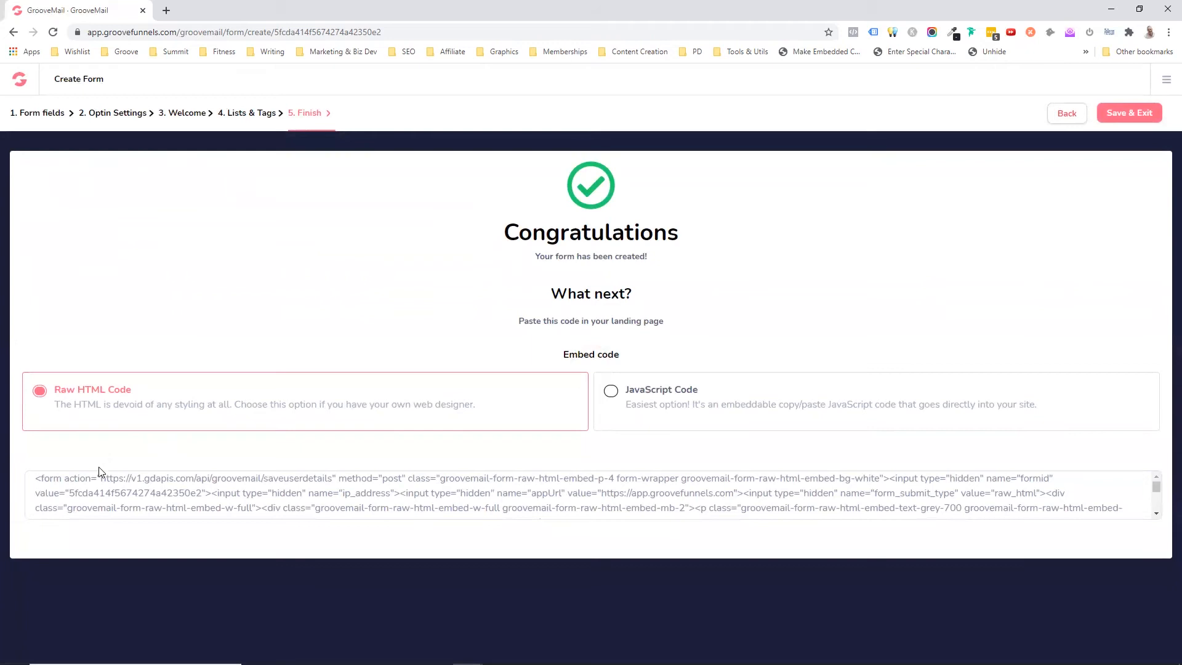
# Copy the form's JavaScript embed code, then save and exit the form.
pyautogui.click(652, 394)
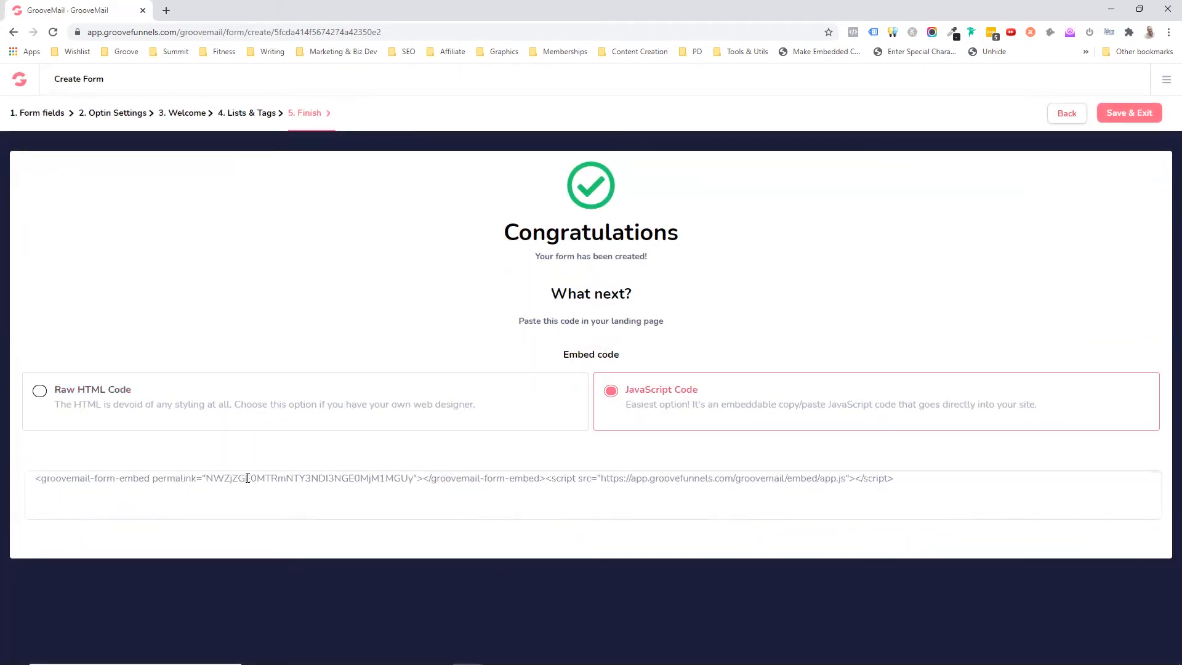
pyautogui.moveTo(917, 479); pyautogui.dragTo(14, 480)
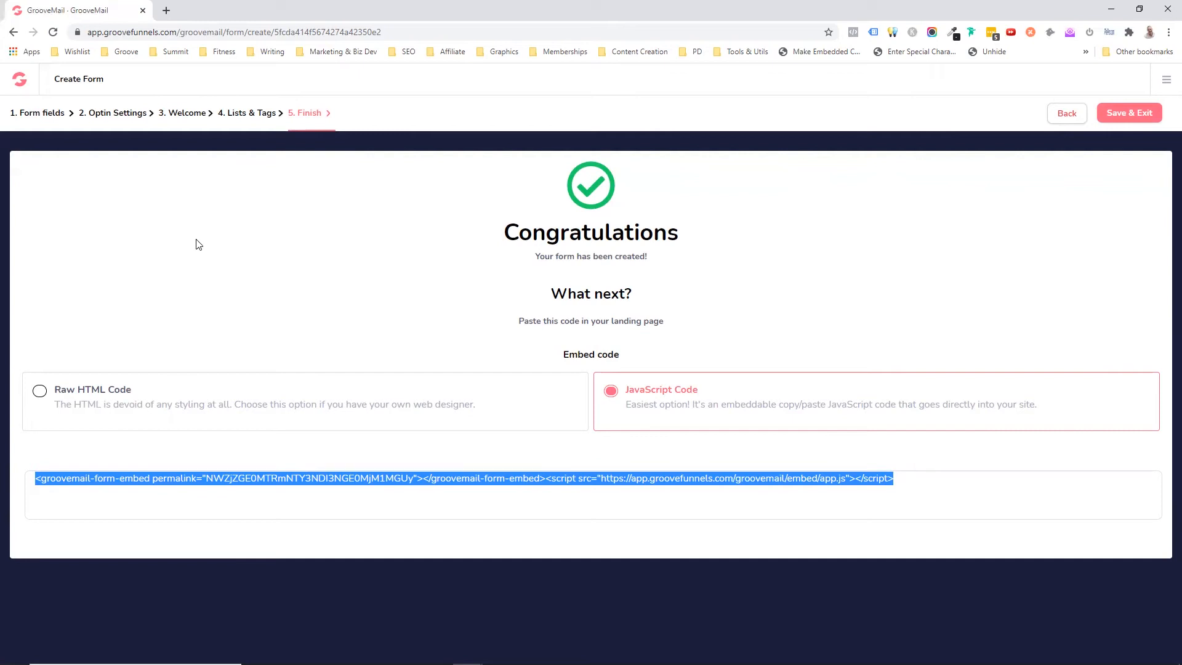
pyautogui.click(1126, 114)
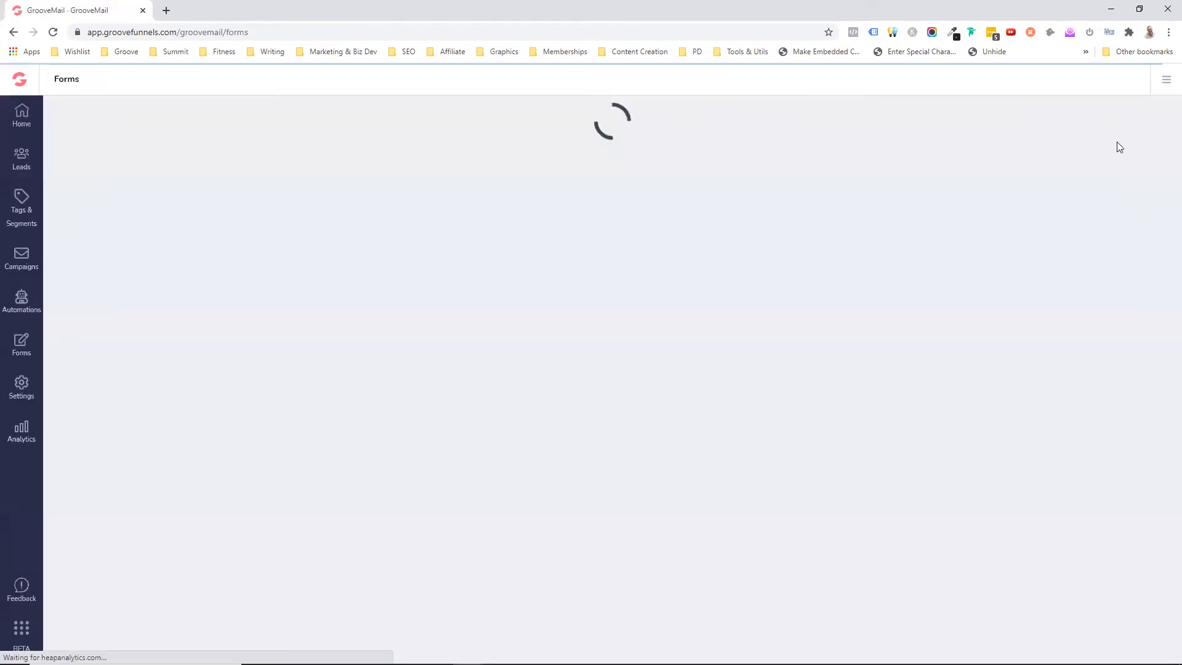
# Switch to GroovePages and start a new single-page site from the blank template.
pyautogui.click(19, 81)
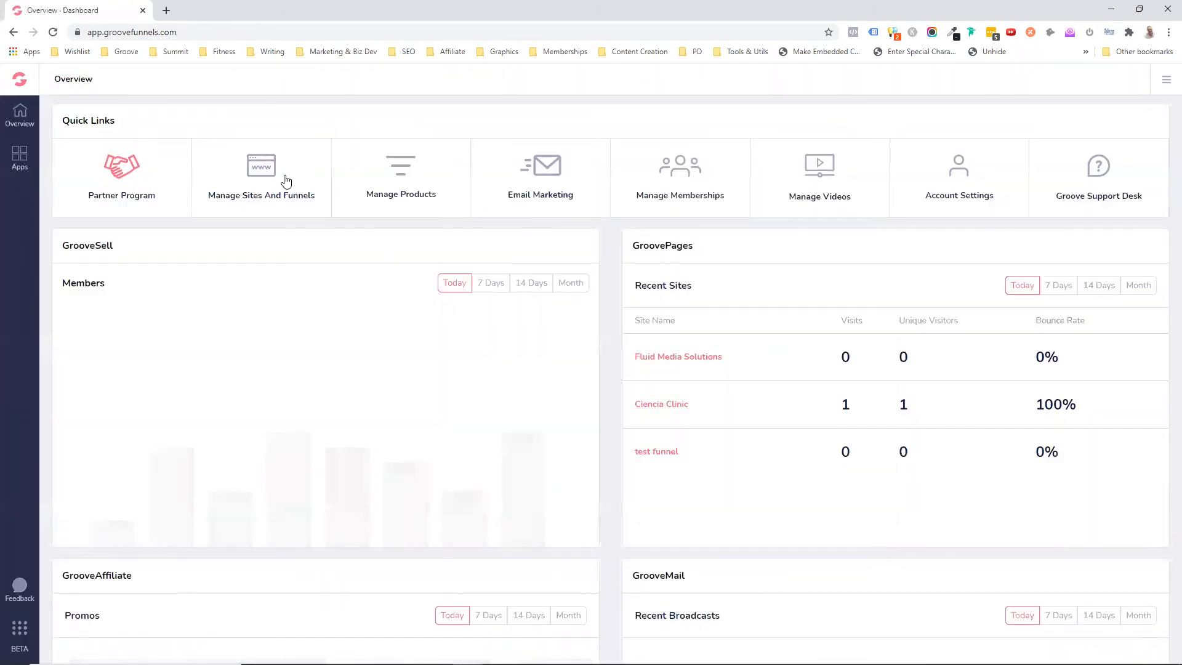
pyautogui.click(285, 179)
pyautogui.click(1121, 115)
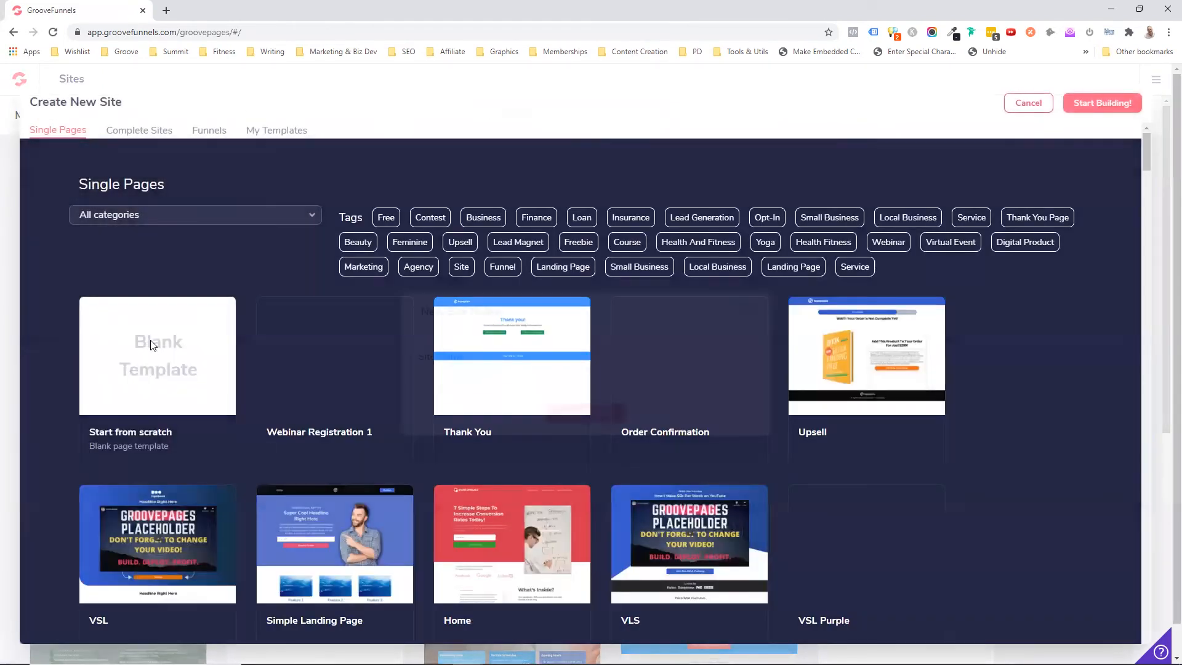
pyautogui.click(152, 343)
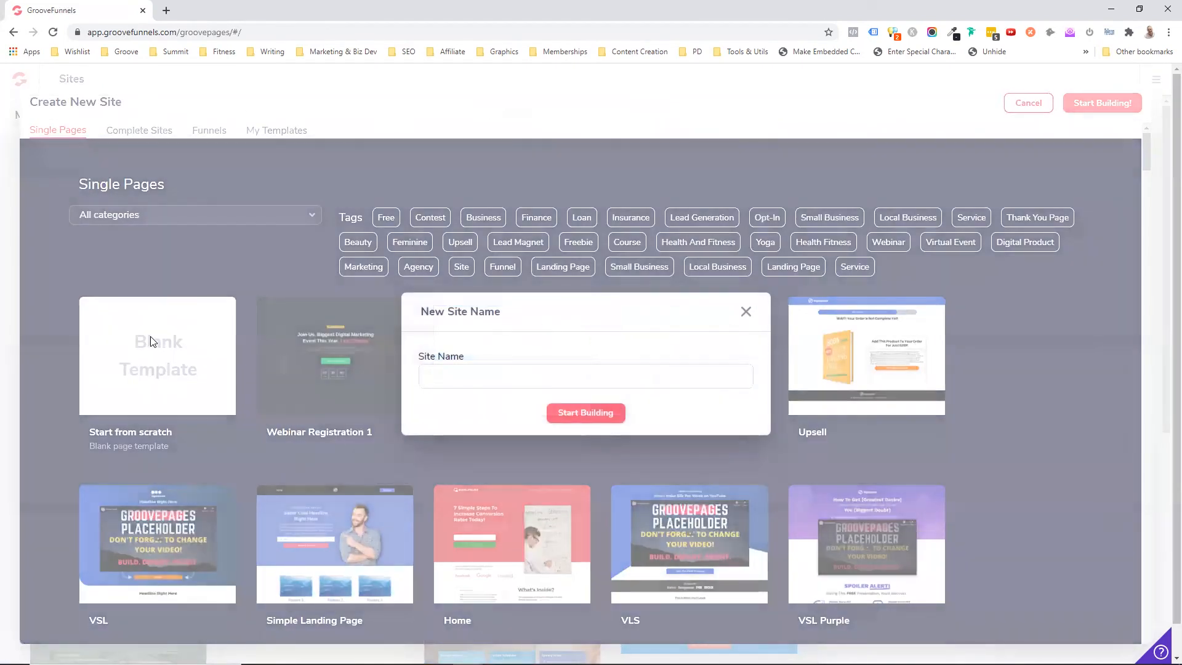
# Name the new site "GrooveMail demo" and start building it.
pyautogui.click(465, 378)
pyautogui.write('demo')
pyautogui.press('BackSpace')
pyautogui.press('BackSpace')
pyautogui.press('BackSpace')
pyautogui.press('BackSpace')
pyautogui.write('GrooveMail demo')
pyautogui.click(584, 413)
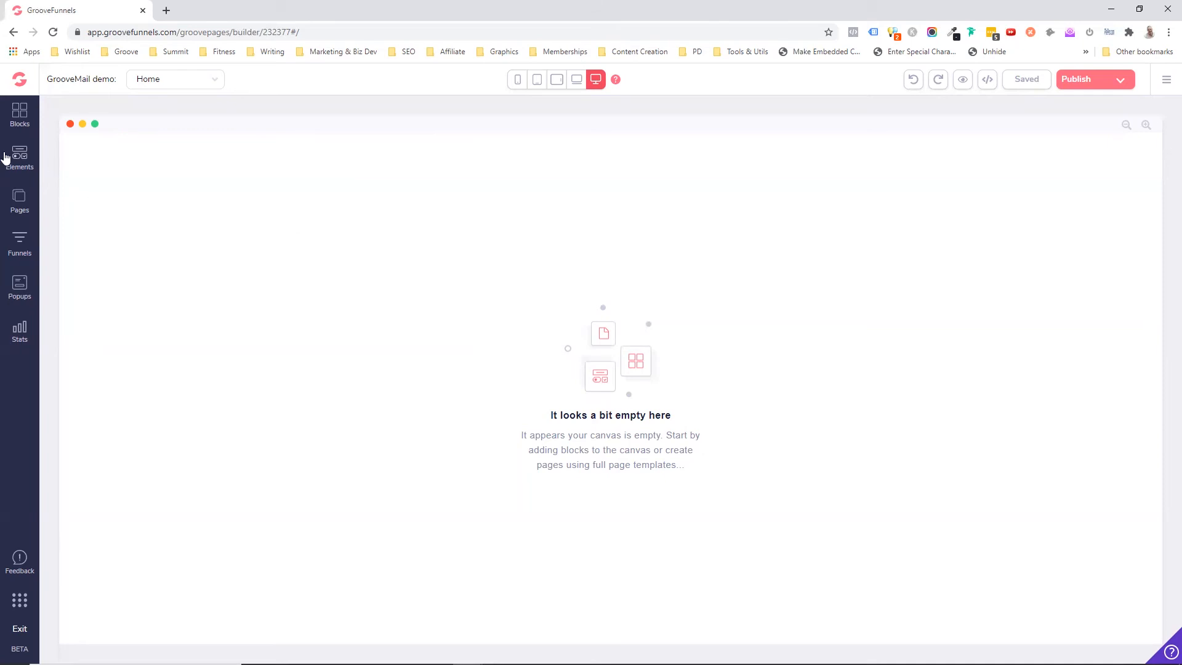
# Add an empty container wireframe block to the blank canvas and place a two-column layout inside it.
pyautogui.click(20, 114)
pyautogui.moveTo(133, 157); pyautogui.dragTo(140, 159)
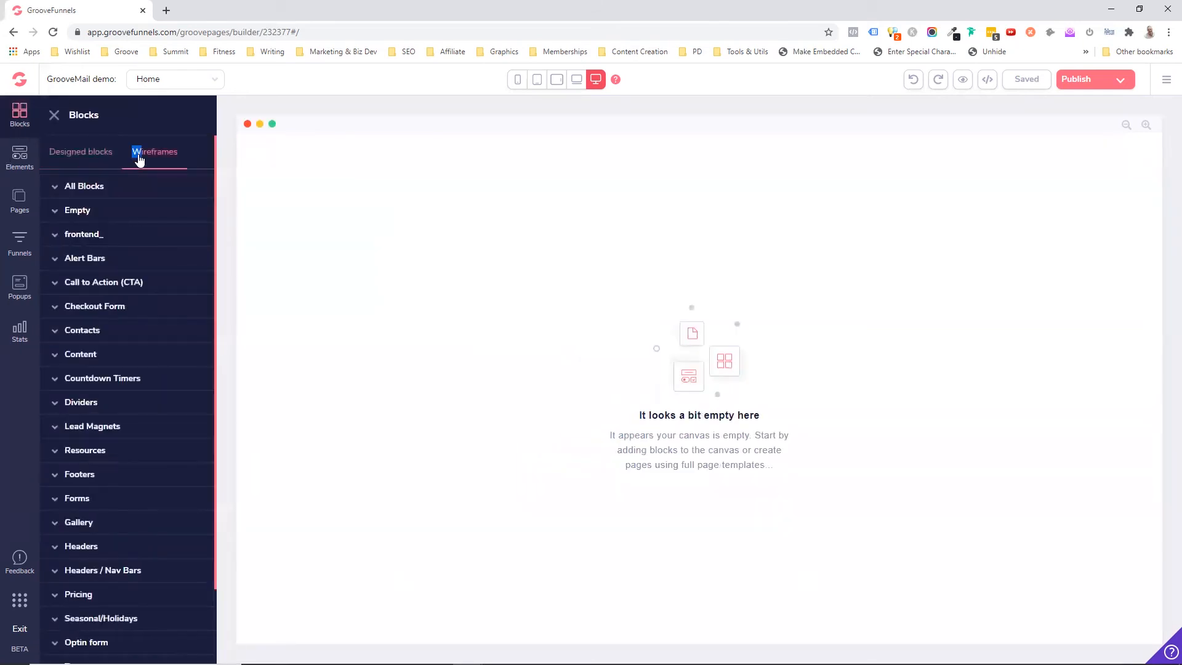
pyautogui.click(81, 211)
pyautogui.moveTo(106, 268); pyautogui.dragTo(528, 340)
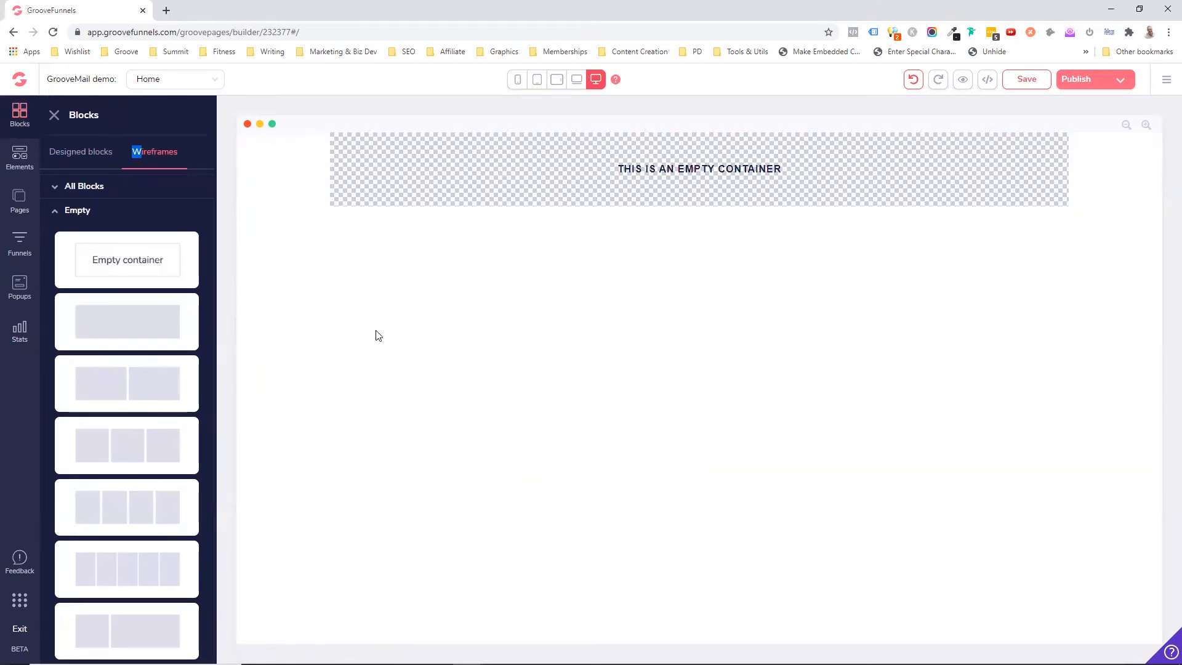
pyautogui.click(19, 157)
pyautogui.moveTo(181, 194); pyautogui.dragTo(650, 203)
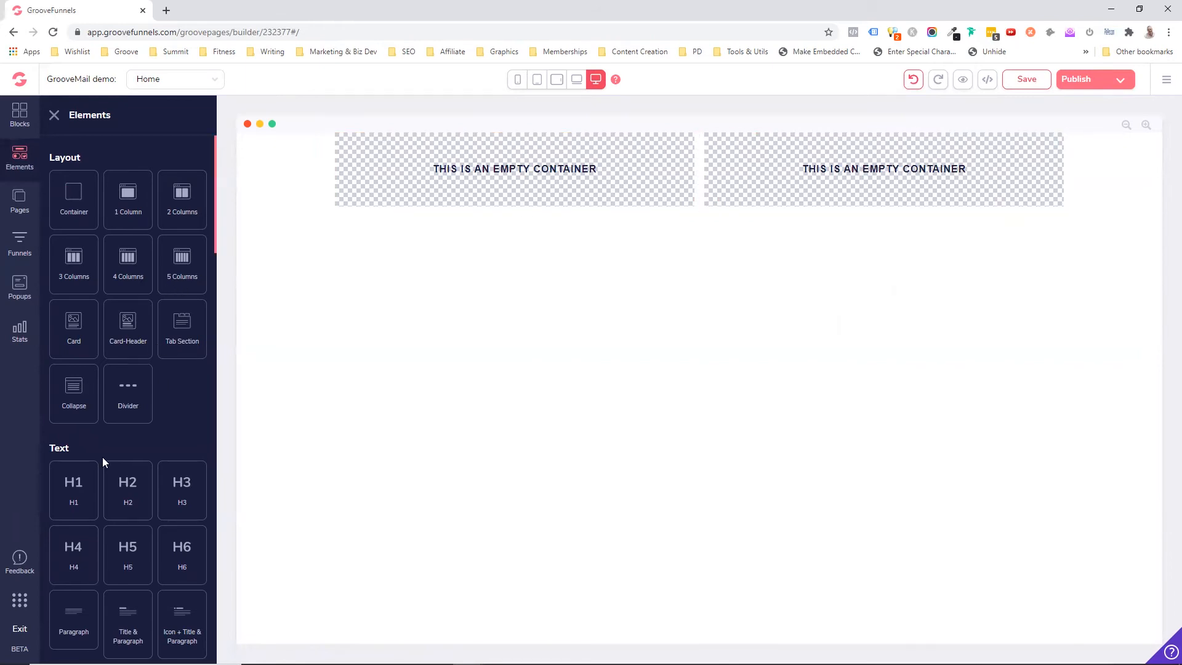
# Place a Code Embed element in the right column of the two-column layout.
pyautogui.scroll(-1, 117, 418)
pyautogui.scroll(-14, 114, 411)
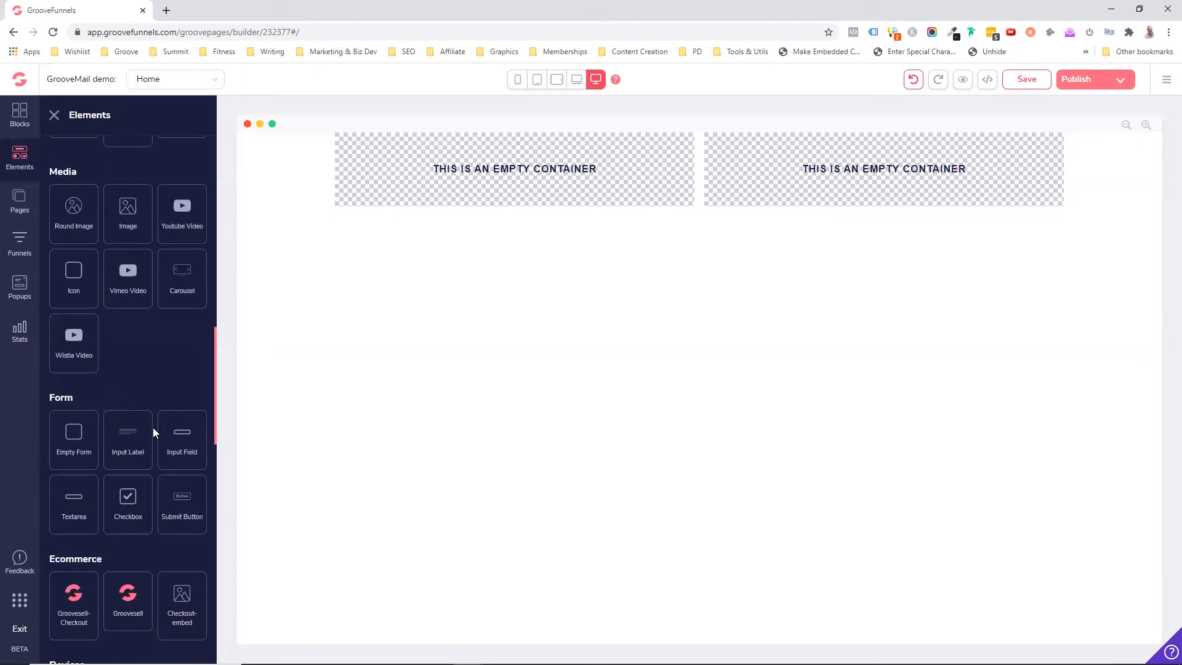
pyautogui.scroll(-4, 153, 427)
pyautogui.scroll(-5, 151, 427)
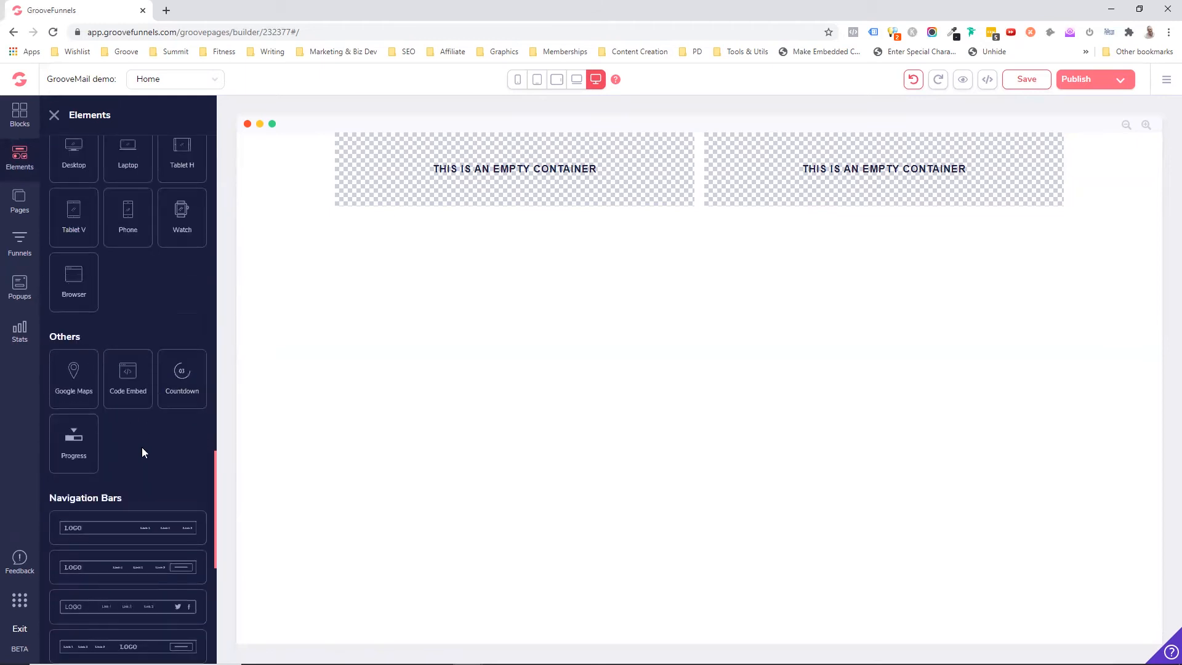
pyautogui.moveTo(132, 378); pyautogui.dragTo(864, 191)
pyautogui.click(866, 165)
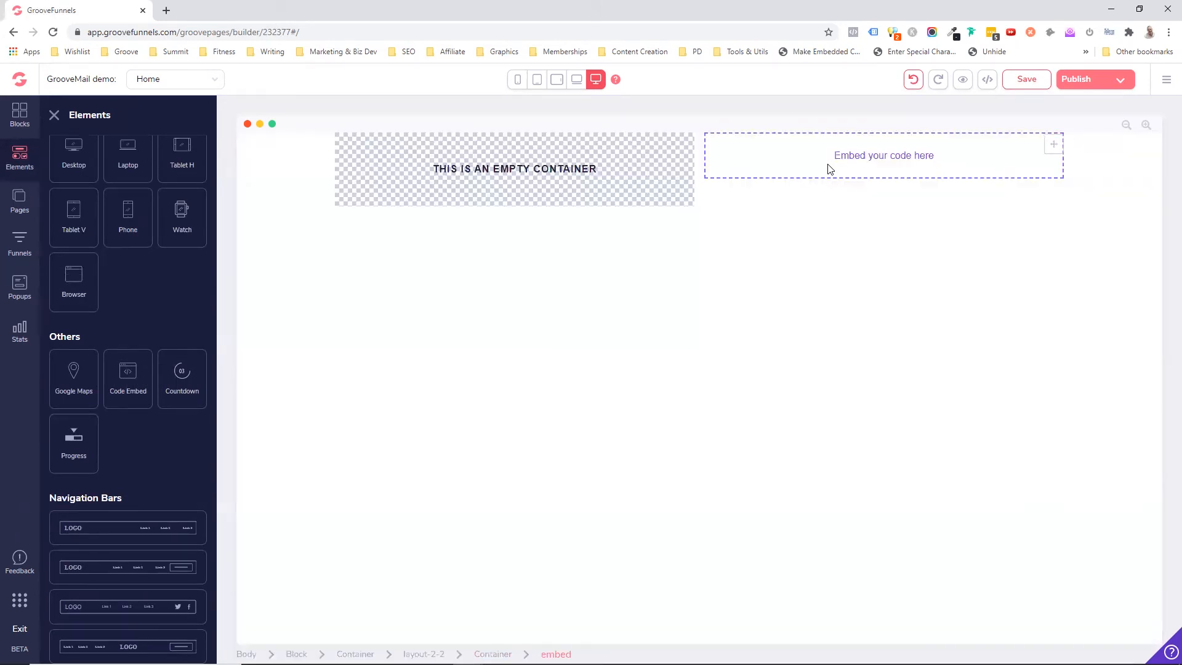
# Paste the form's JavaScript embed code into the Code Embed element's source and save it.
pyautogui.click(830, 169)
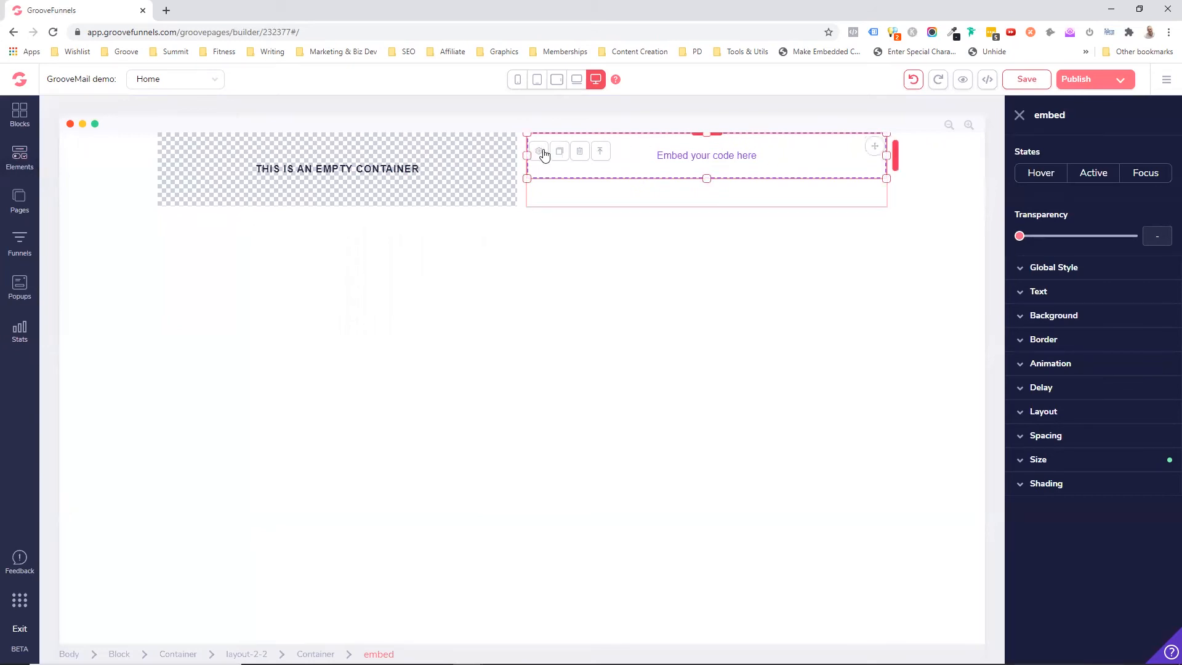
pyautogui.click(539, 154)
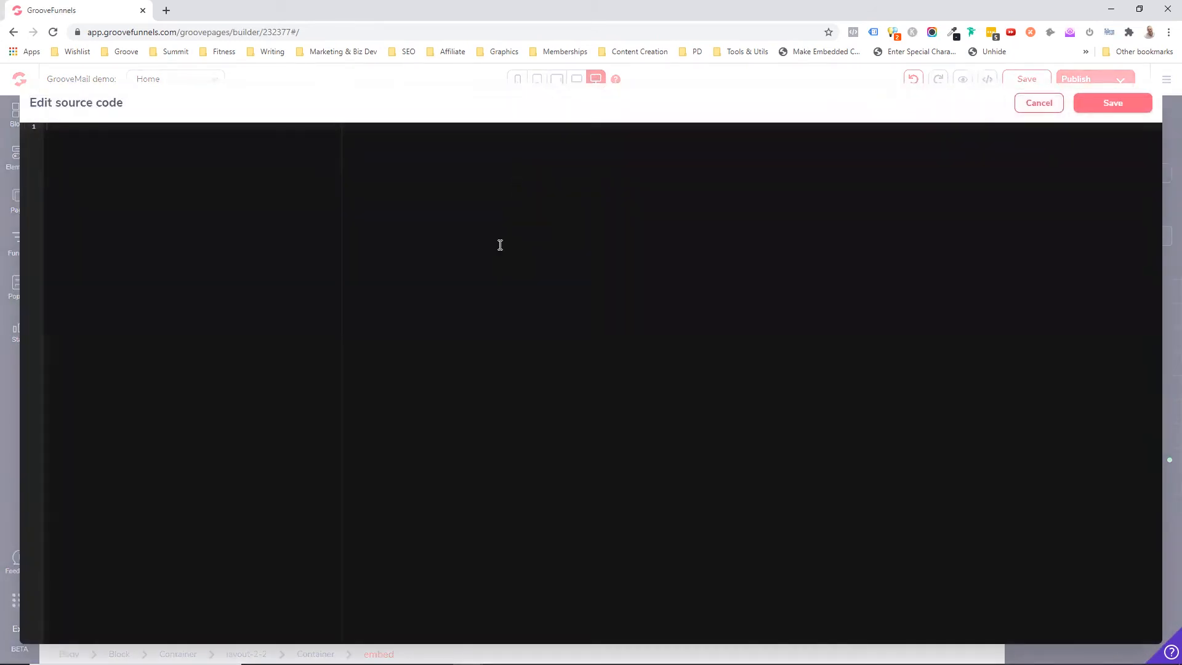
pyautogui.write('<groovemail-form-embed permalink="NWZjZGE0MTRmNTY3NDI3NGE0MjM1MGUy"></groovemail-form-embed><script src="https://app.groovefunnels.com/groovemail/embed/app.js"></script>')
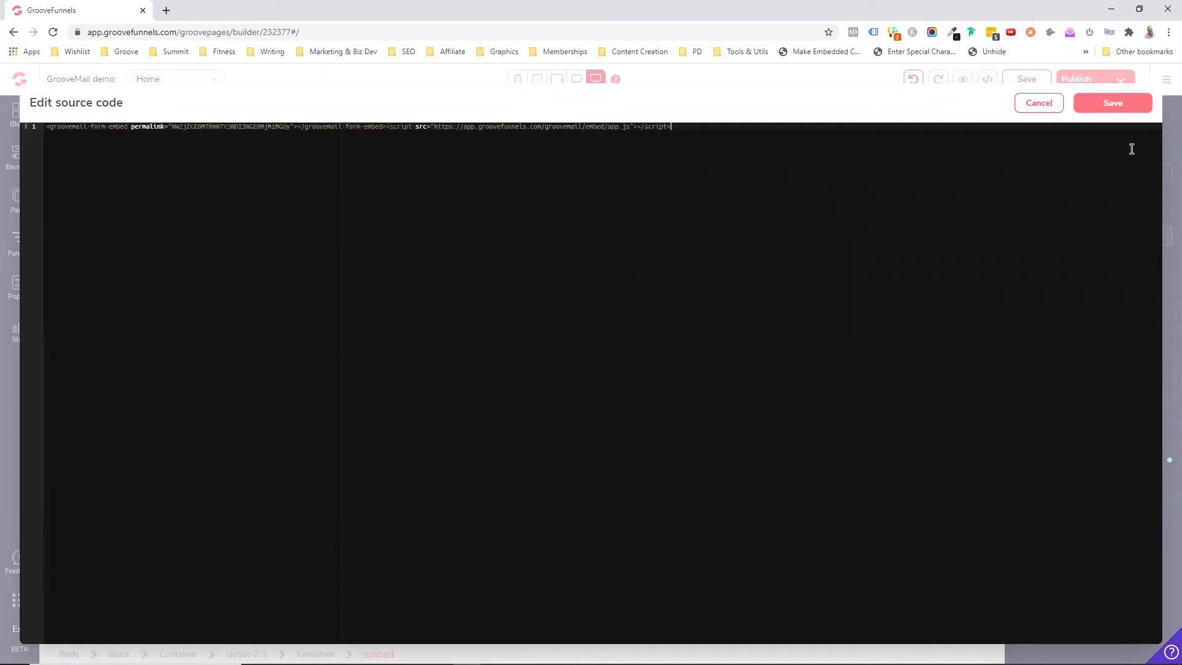
pyautogui.click(1111, 102)
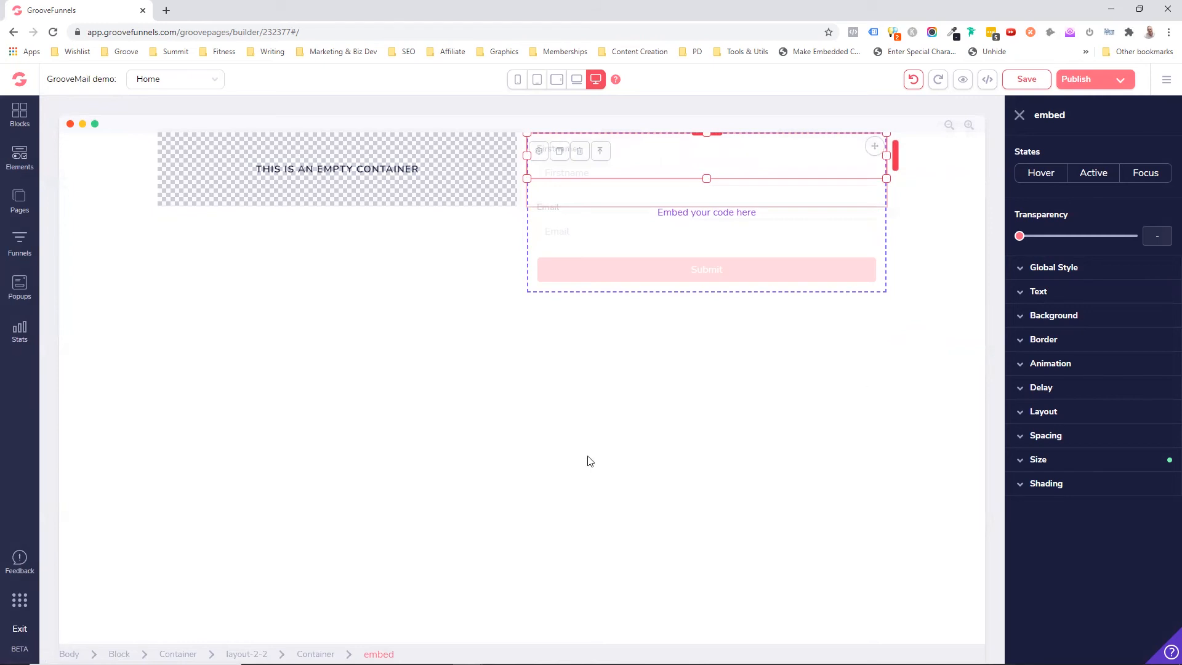
# Add a solid button to the empty left column beside the embedded form.
pyautogui.click(385, 194)
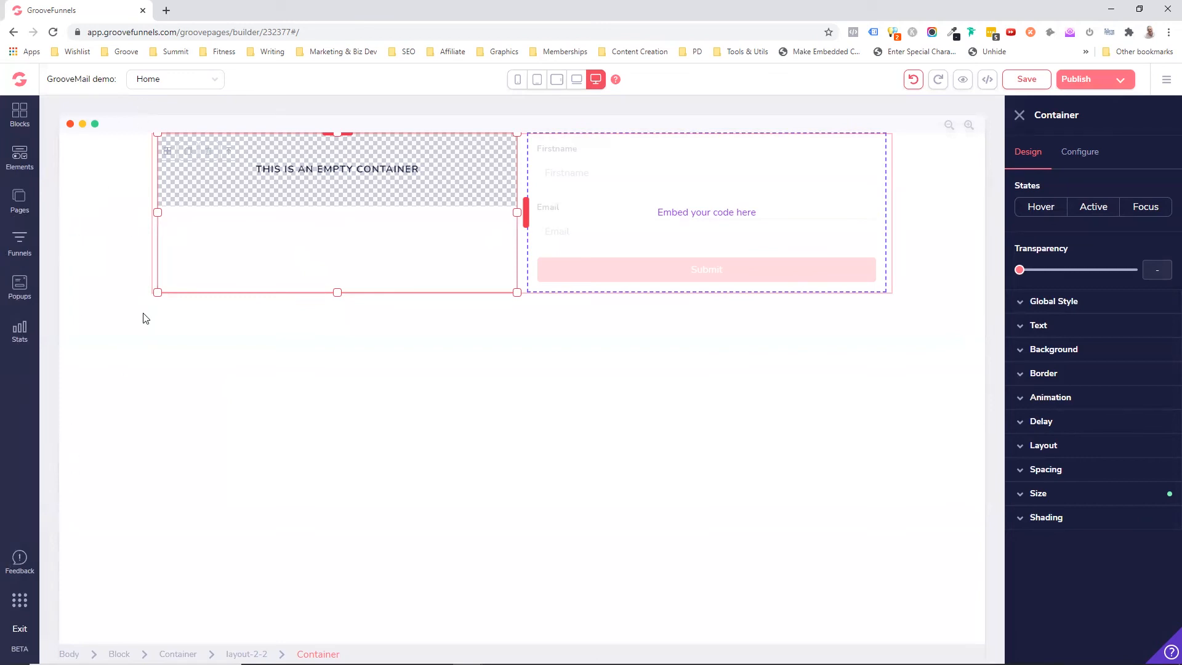
pyautogui.click(12, 165)
pyautogui.scroll(-10, 168, 375)
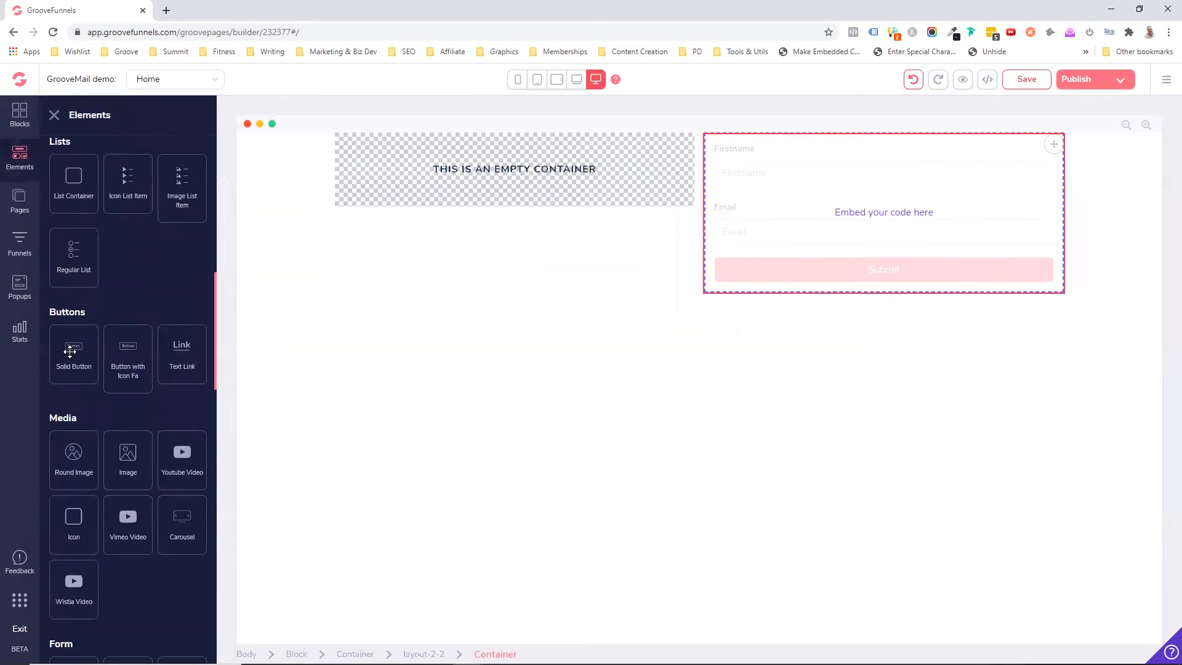
pyautogui.moveTo(70, 351); pyautogui.dragTo(440, 185)
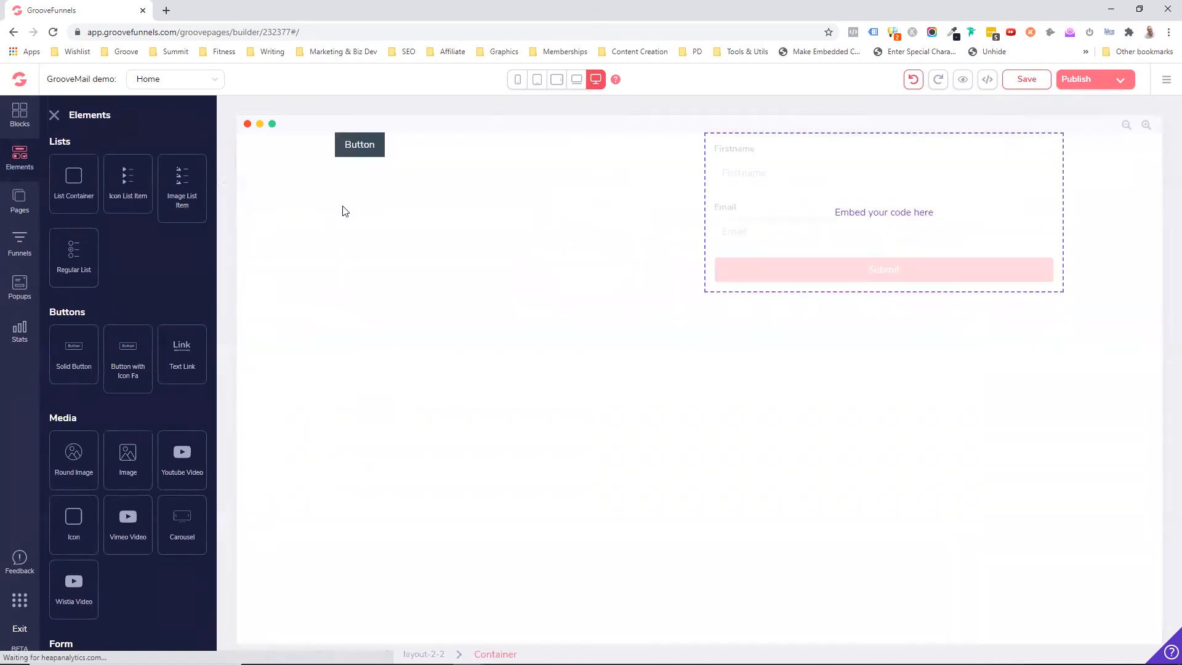
pyautogui.click(378, 207)
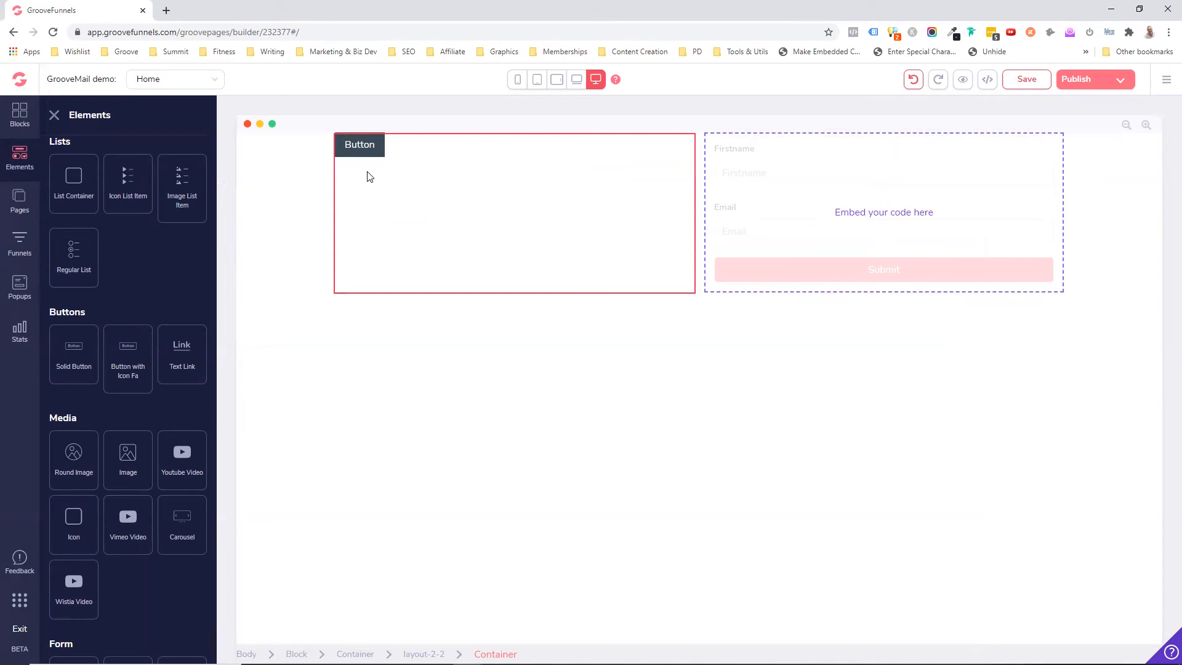
pyautogui.click(453, 330)
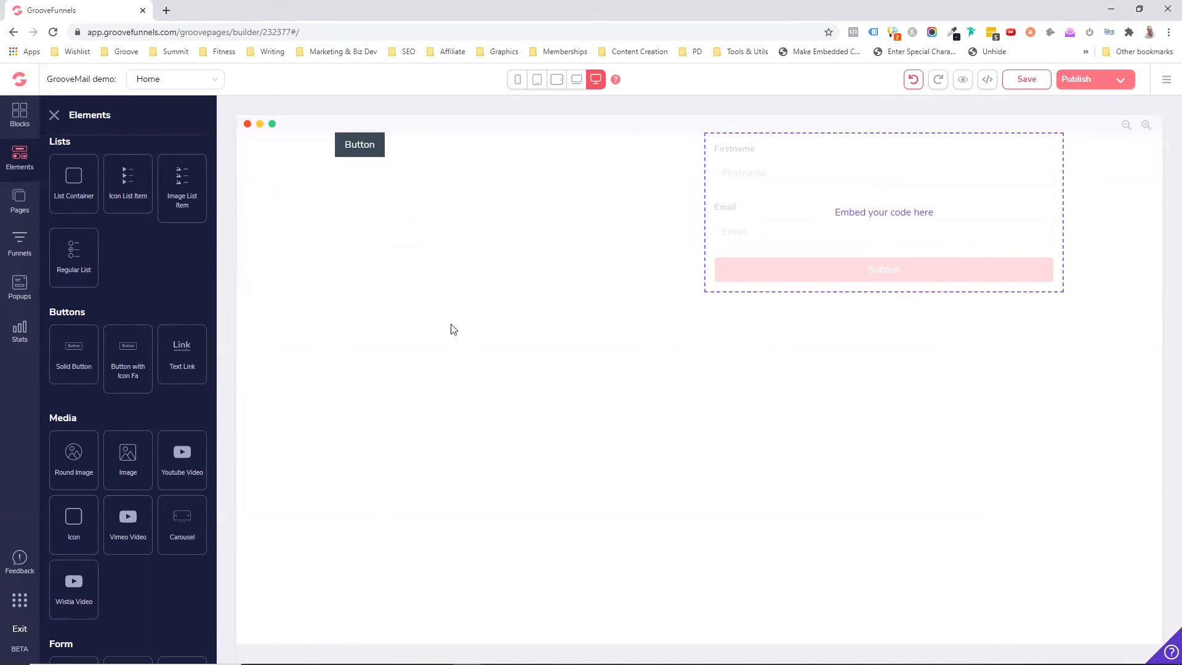
# Create a new popup named GrooveMail popup and set its type to Exit.
pyautogui.click(18, 289)
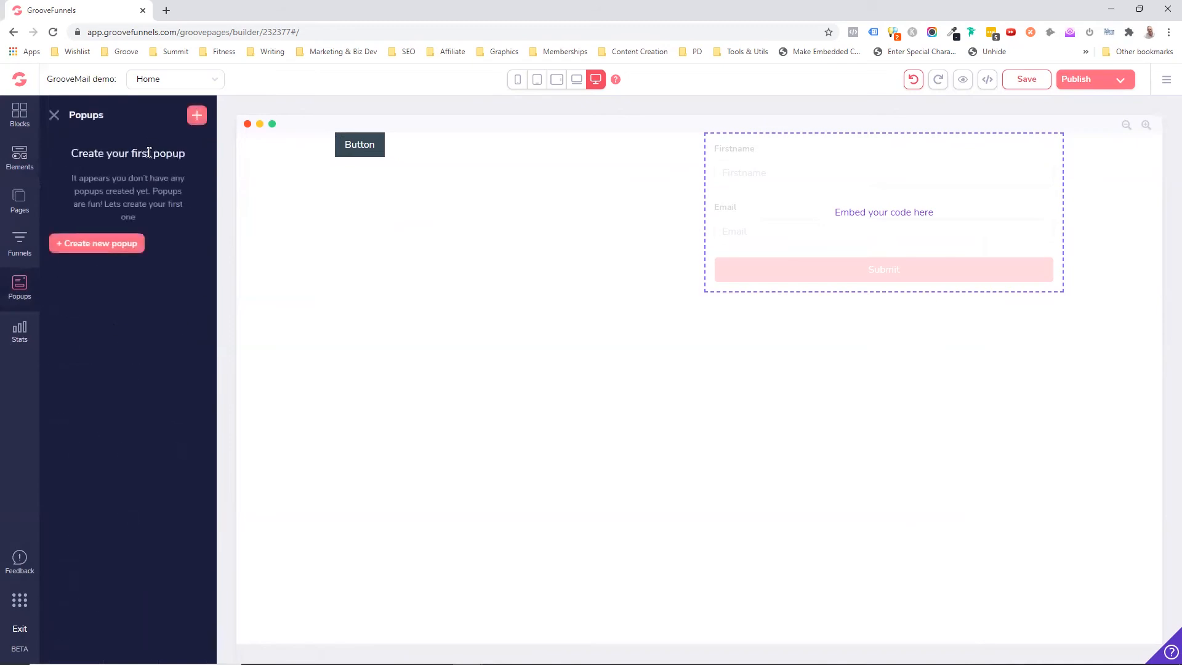
pyautogui.click(104, 244)
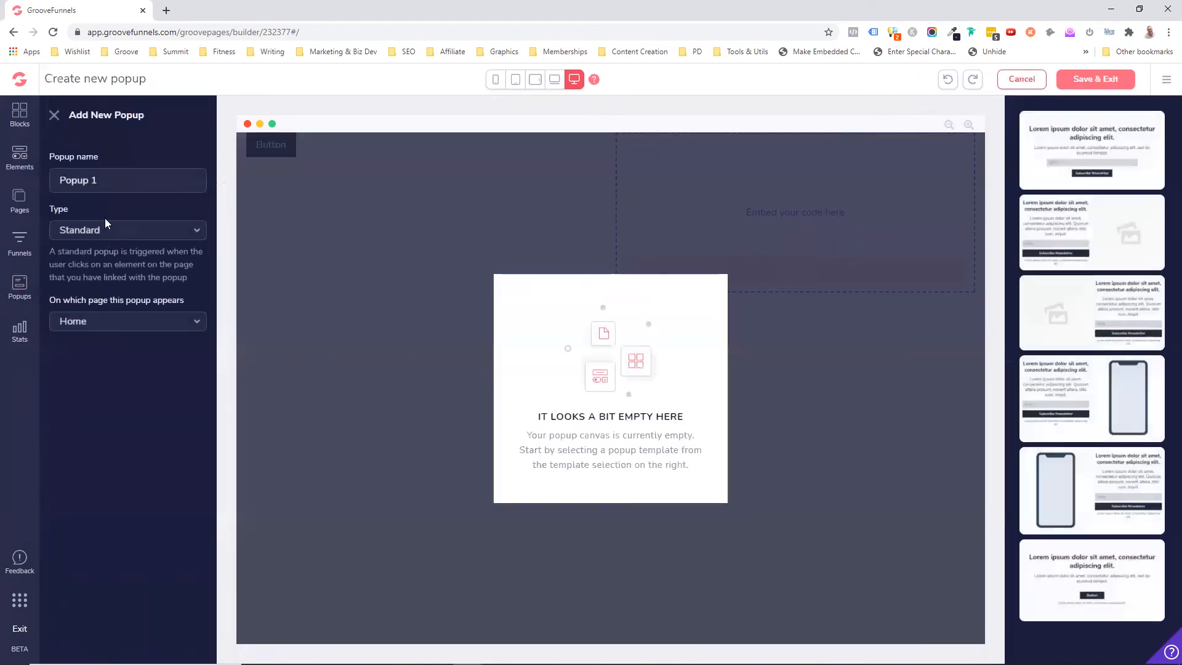
pyautogui.moveTo(119, 184); pyautogui.dragTo(49, 175)
pyautogui.write('GrooveMail p')
pyautogui.click(95, 230)
pyautogui.click(87, 297)
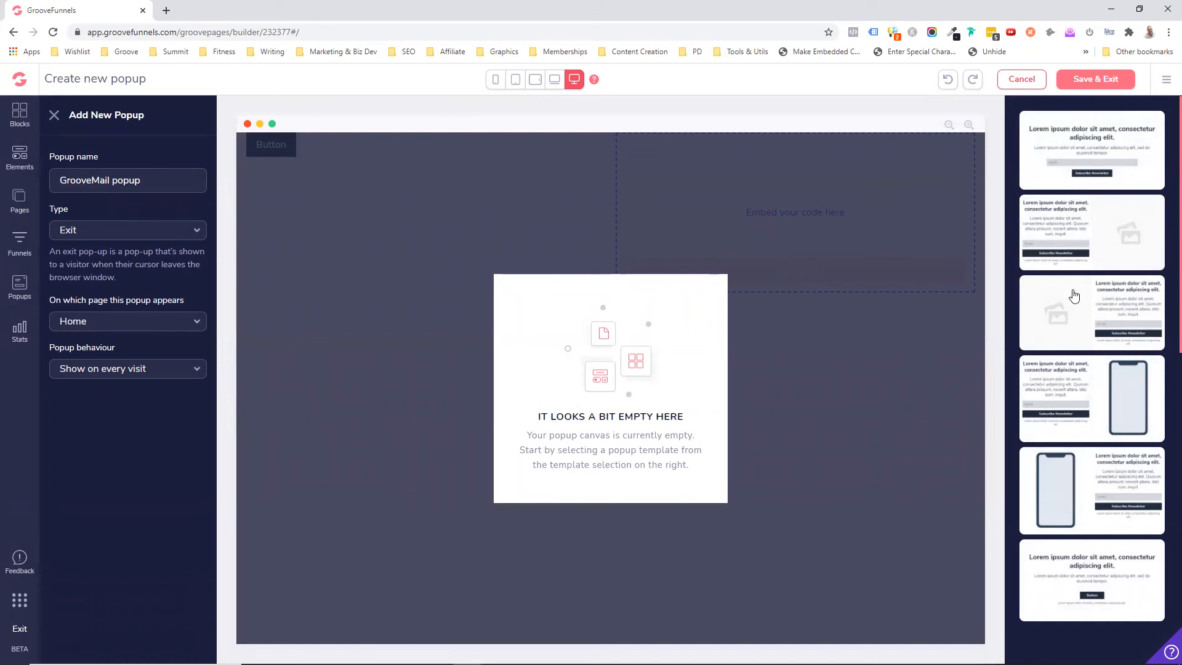
# Apply the centred single-column newsletter template to the popup and delete its Email field and Subscribe Newsletter button.
pyautogui.click(1076, 136)
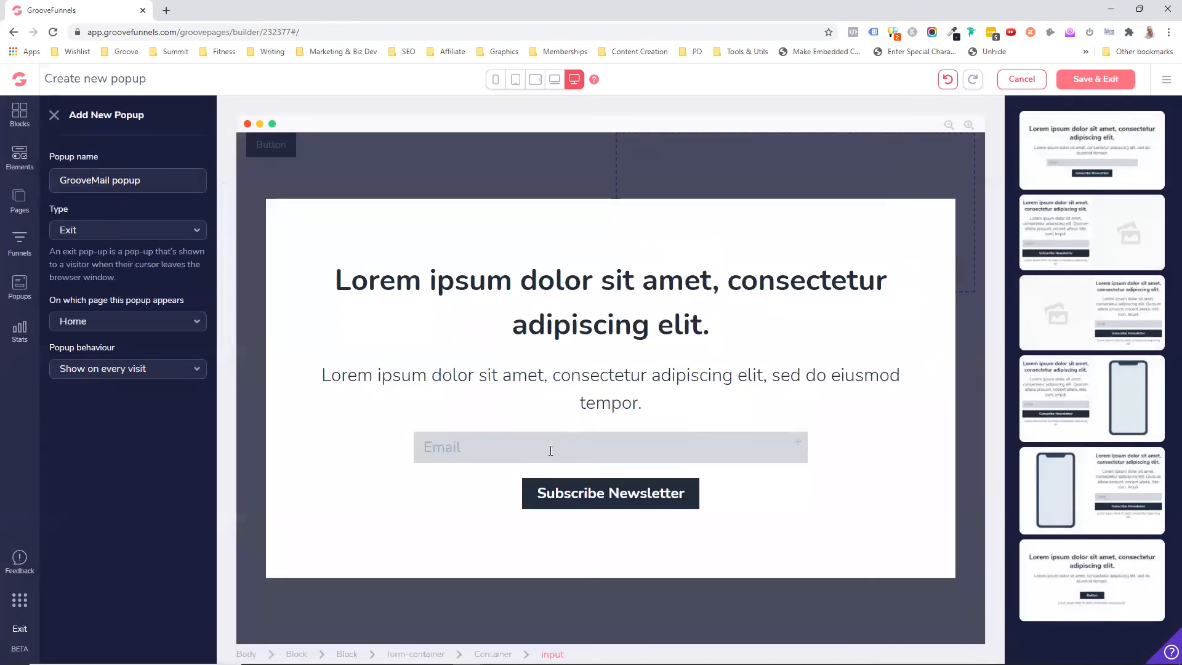
pyautogui.click(550, 447)
pyautogui.click(446, 418)
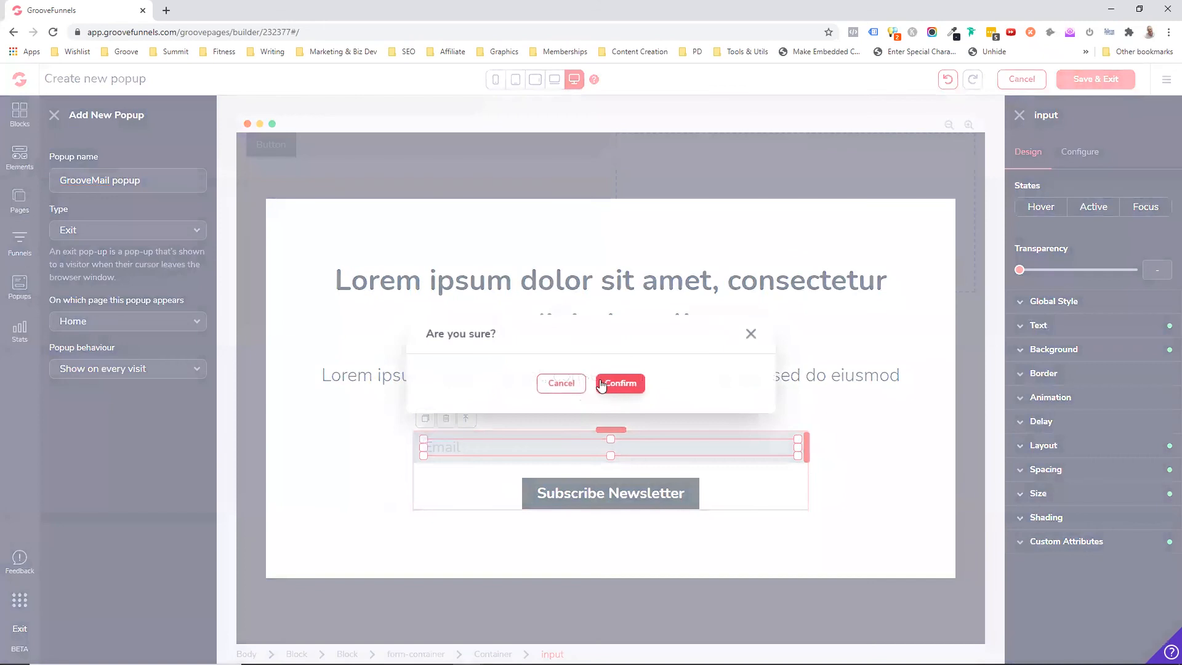
pyautogui.click(618, 384)
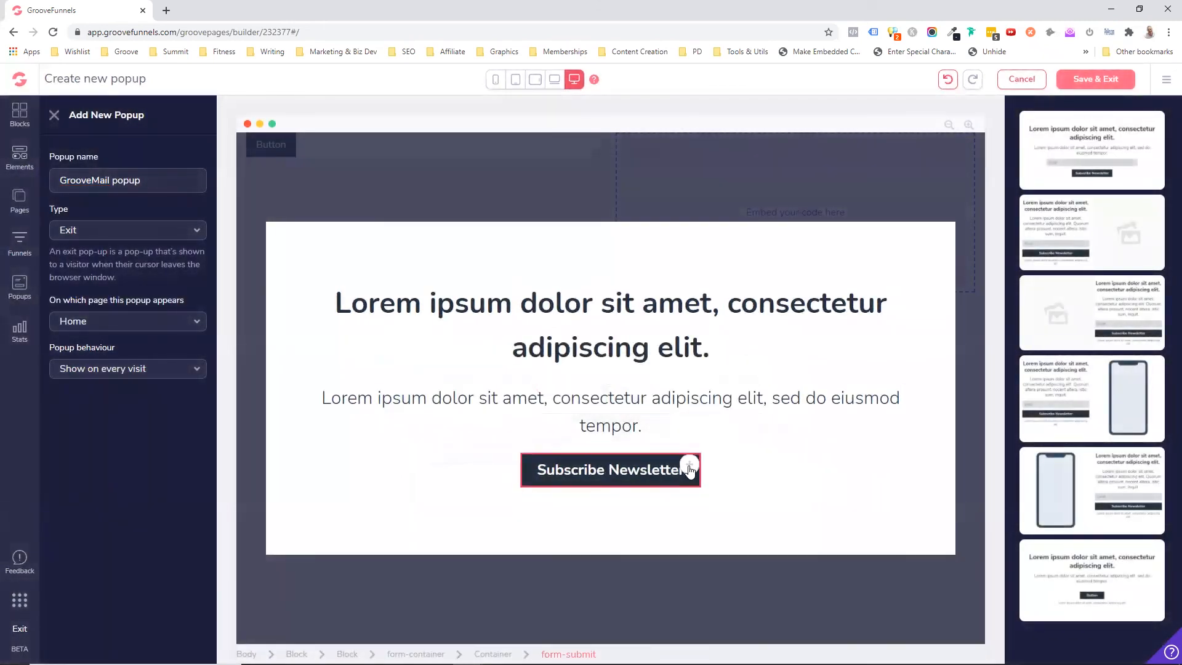
pyautogui.click(637, 469)
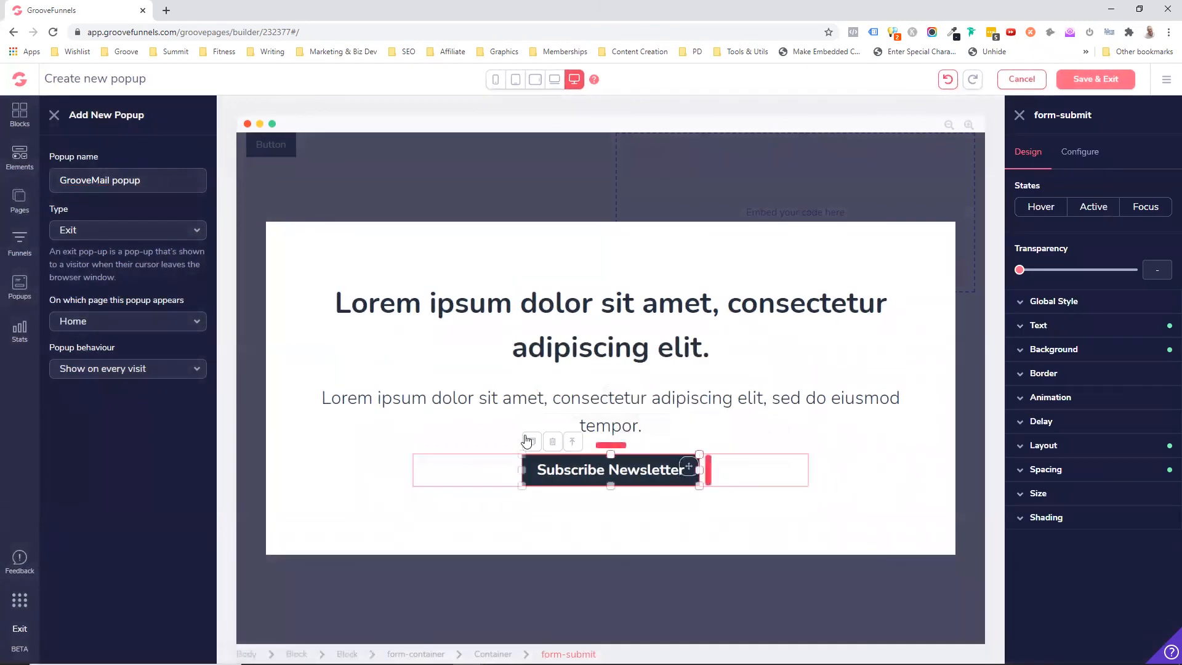
pyautogui.click(552, 442)
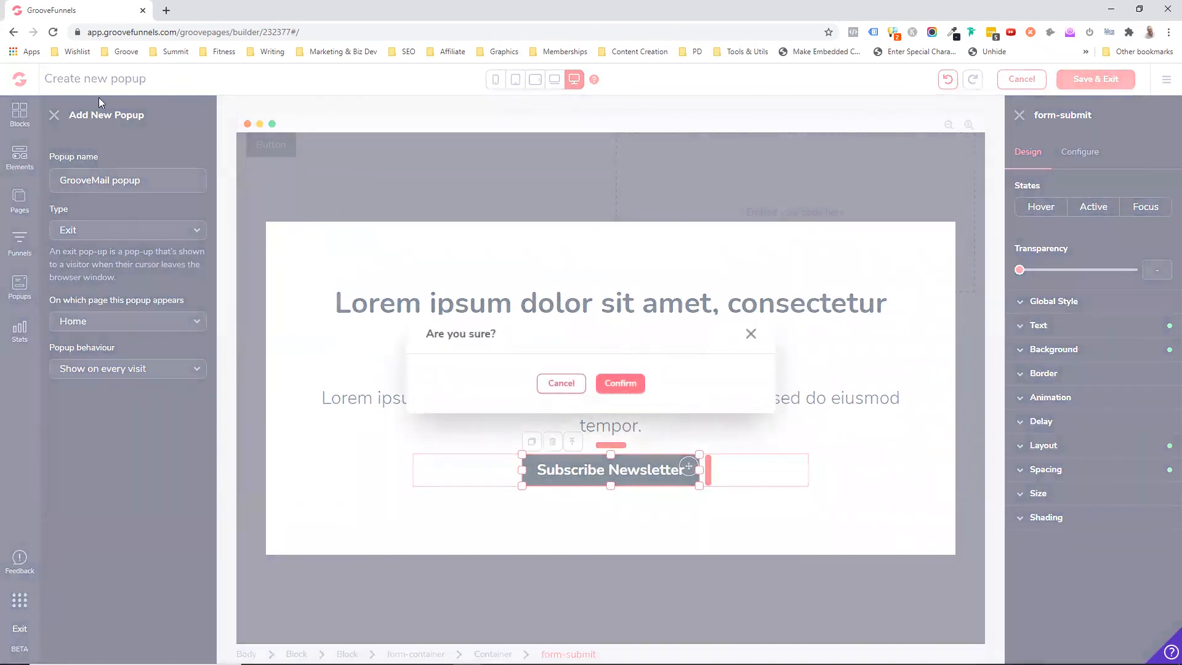
pyautogui.click(616, 384)
# Place a Code Embed element in the popup's empty form container below the subheading text.
pyautogui.click(19, 157)
pyautogui.scroll(-5, 111, 357)
pyautogui.scroll(-10, 114, 360)
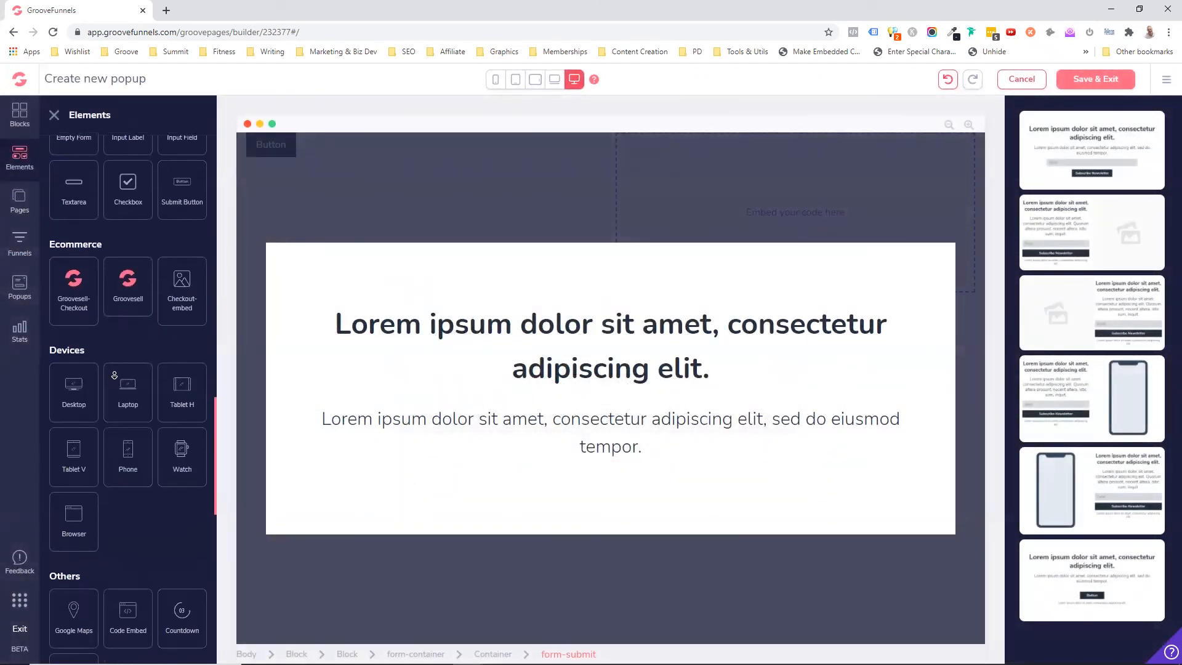
pyautogui.scroll(-5, 116, 542)
pyautogui.scroll(8, 153, 364)
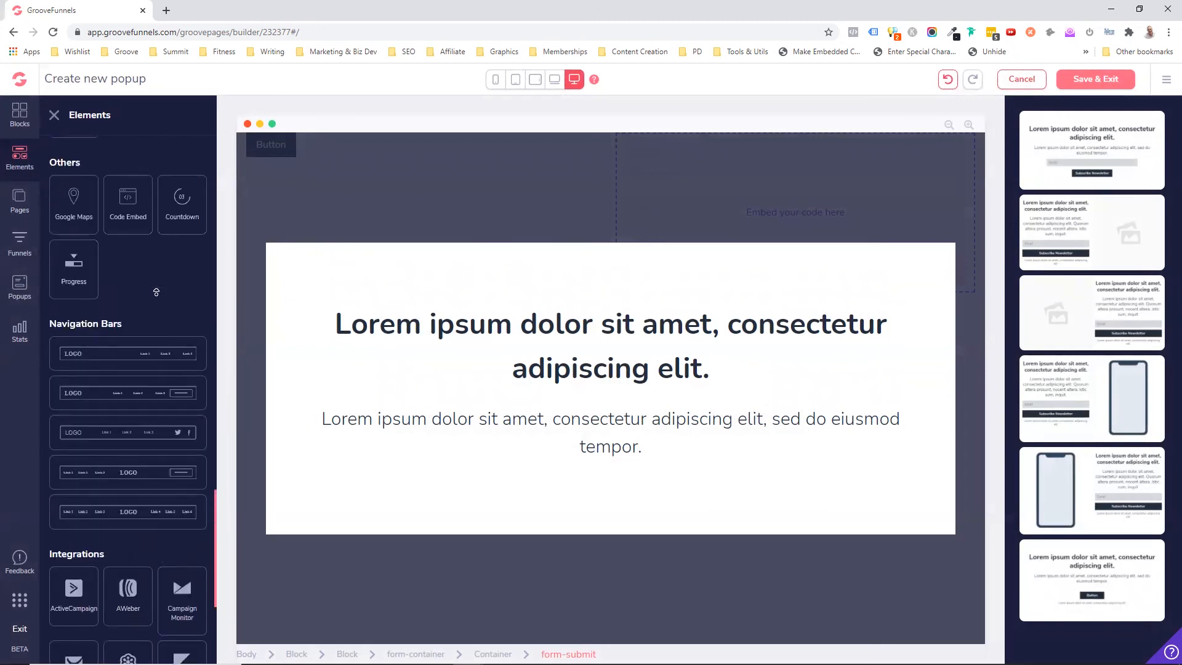
pyautogui.moveTo(126, 515); pyautogui.dragTo(546, 443)
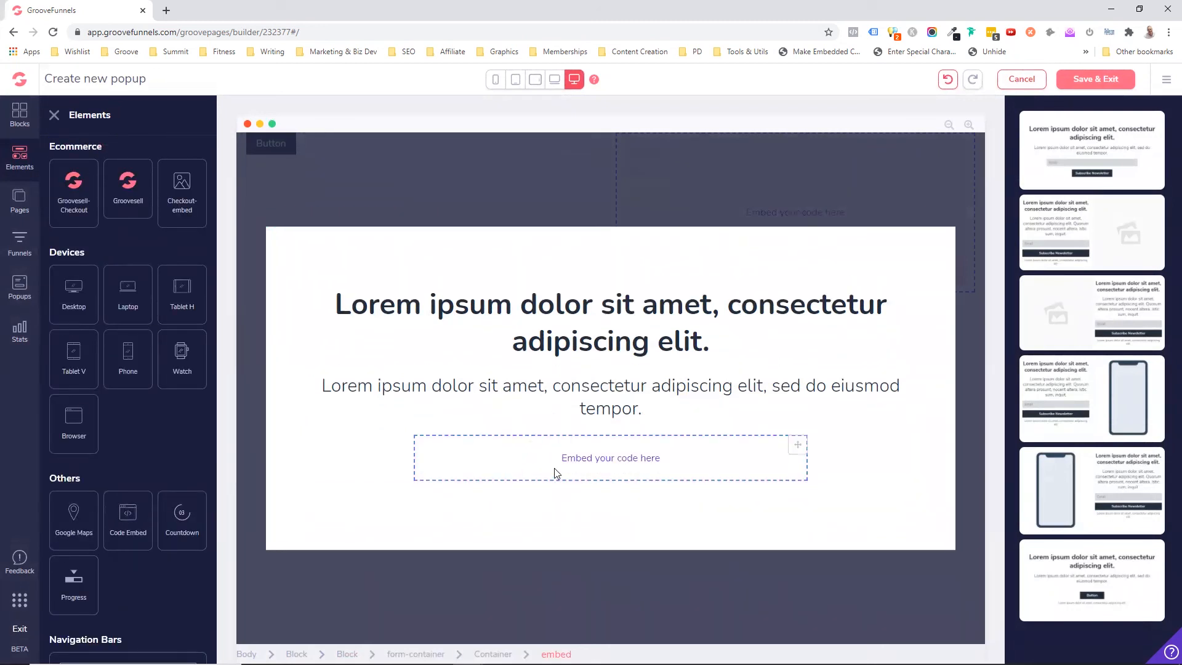
# Paste the GrooveMail form's embed code into the popup's Code Embed source, then save and exit the popup.
pyautogui.click(636, 458)
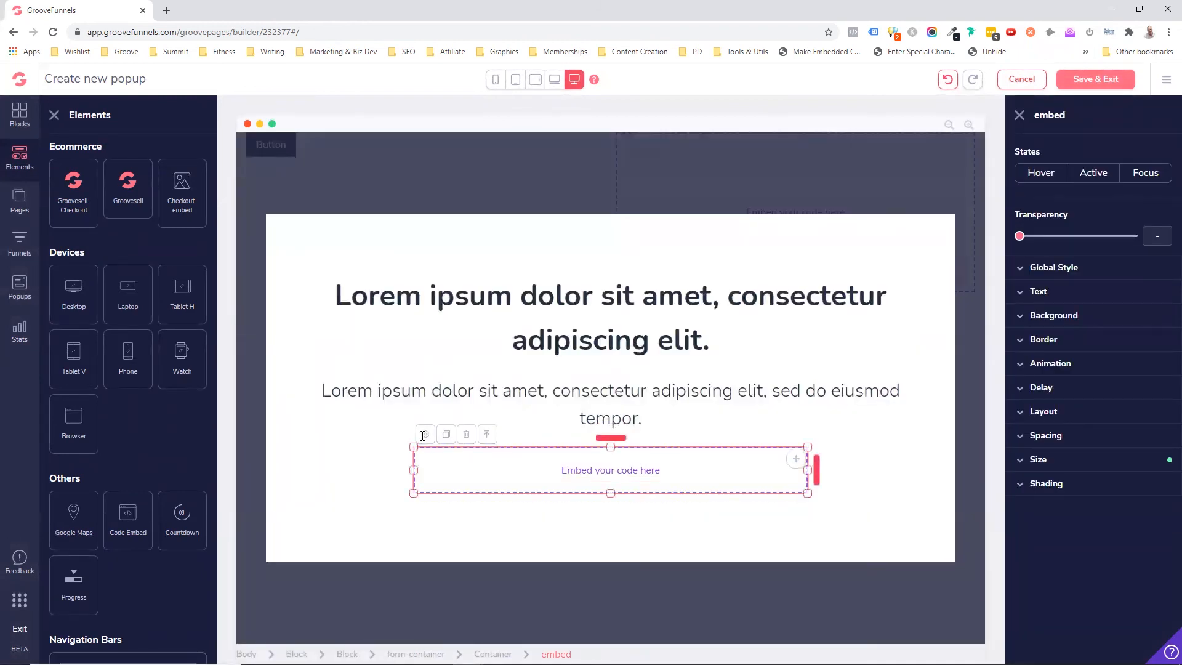
pyautogui.click(423, 435)
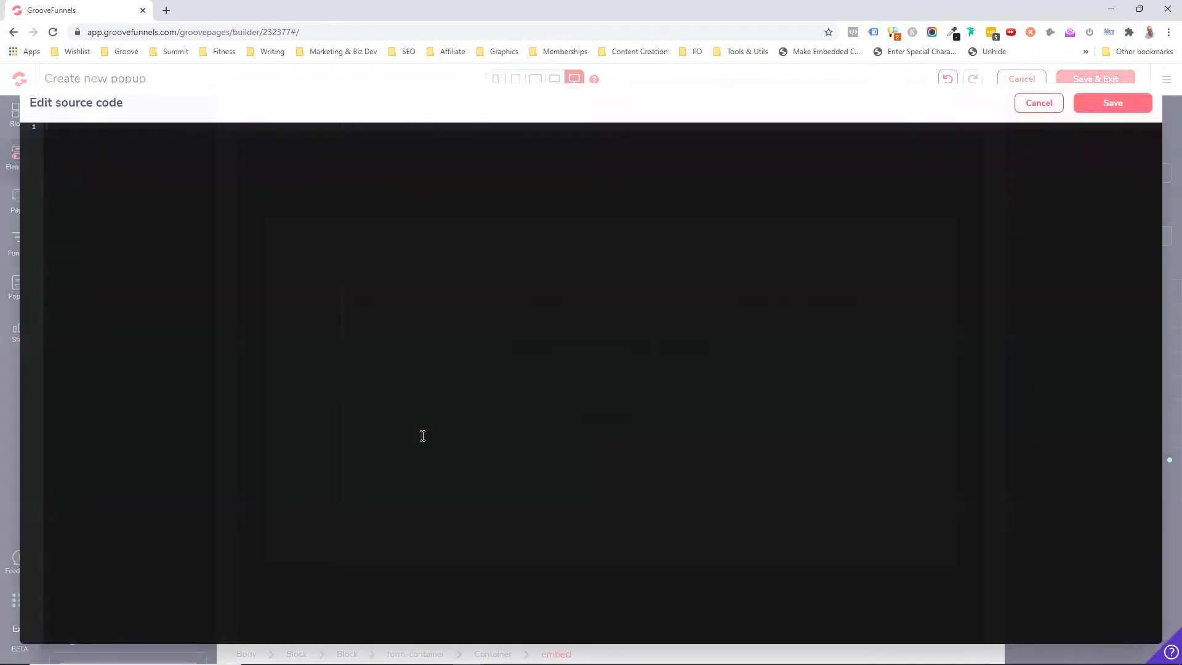
pyautogui.write('<groovemail-form-embed permalink="NWZjZGE0MTRmNTY3NDI3NGE0MjM1MGUy"></groovemail-form-embed><script src="https://app.groovefunnels.com/groovemail/embed/app.js"></script>')
pyautogui.click(1112, 104)
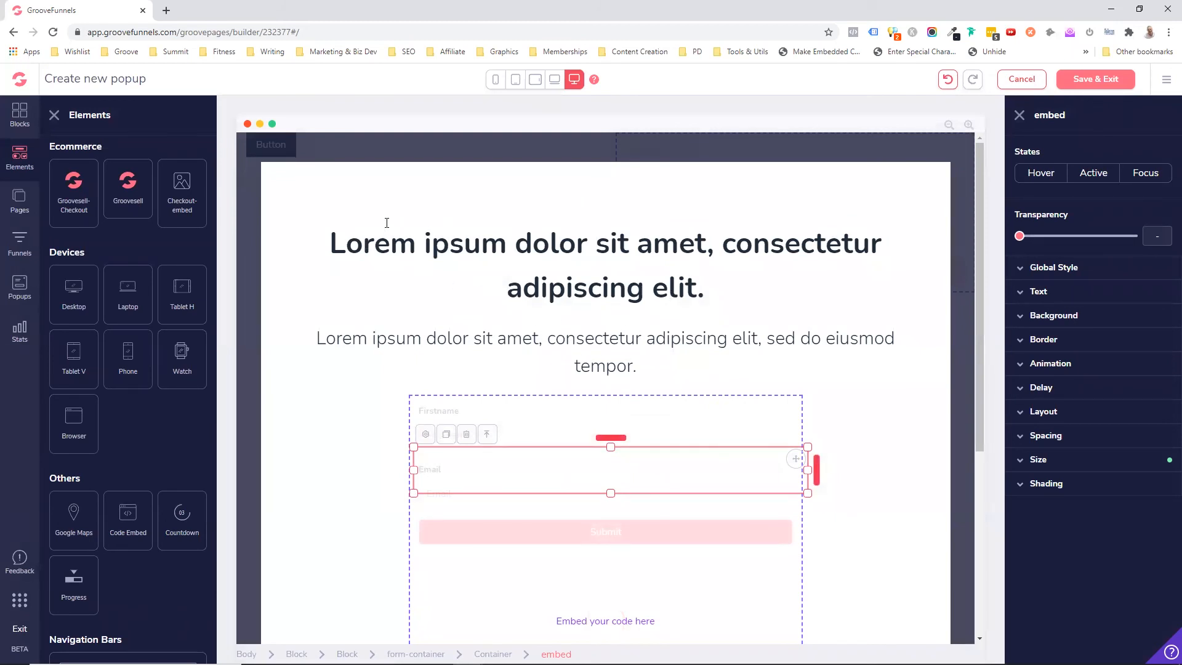
pyautogui.click(1095, 79)
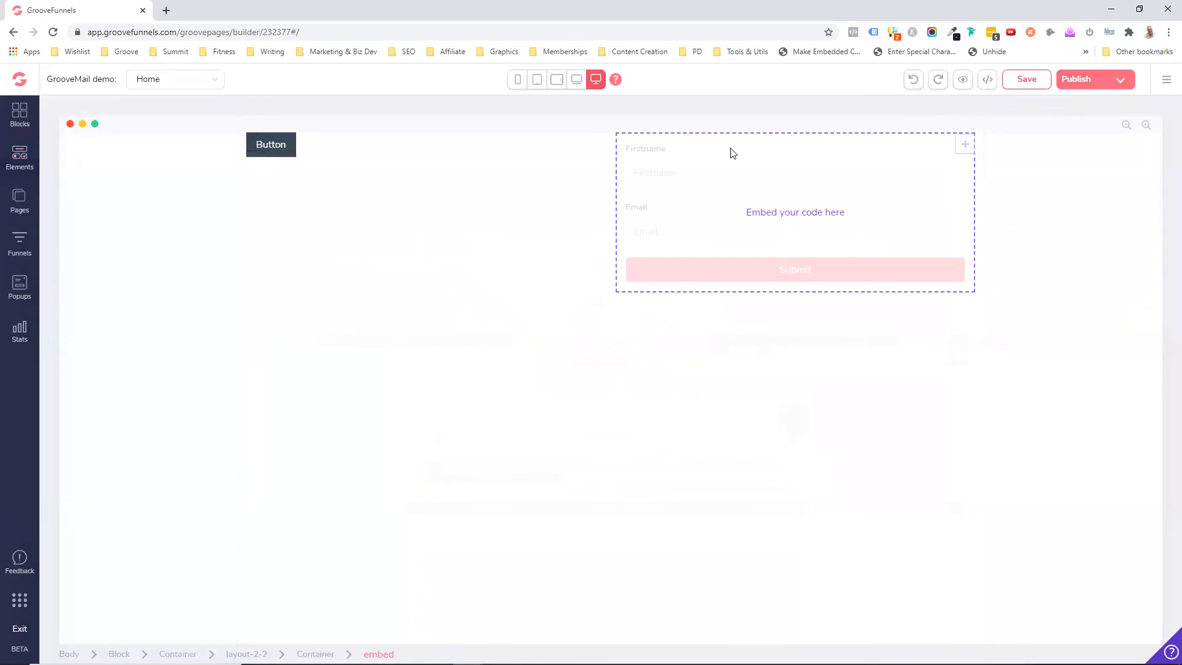
# Set the page button's text to Sign up and link it to the popup named GrooveMail popup.
pyautogui.click(261, 151)
pyautogui.click(1075, 153)
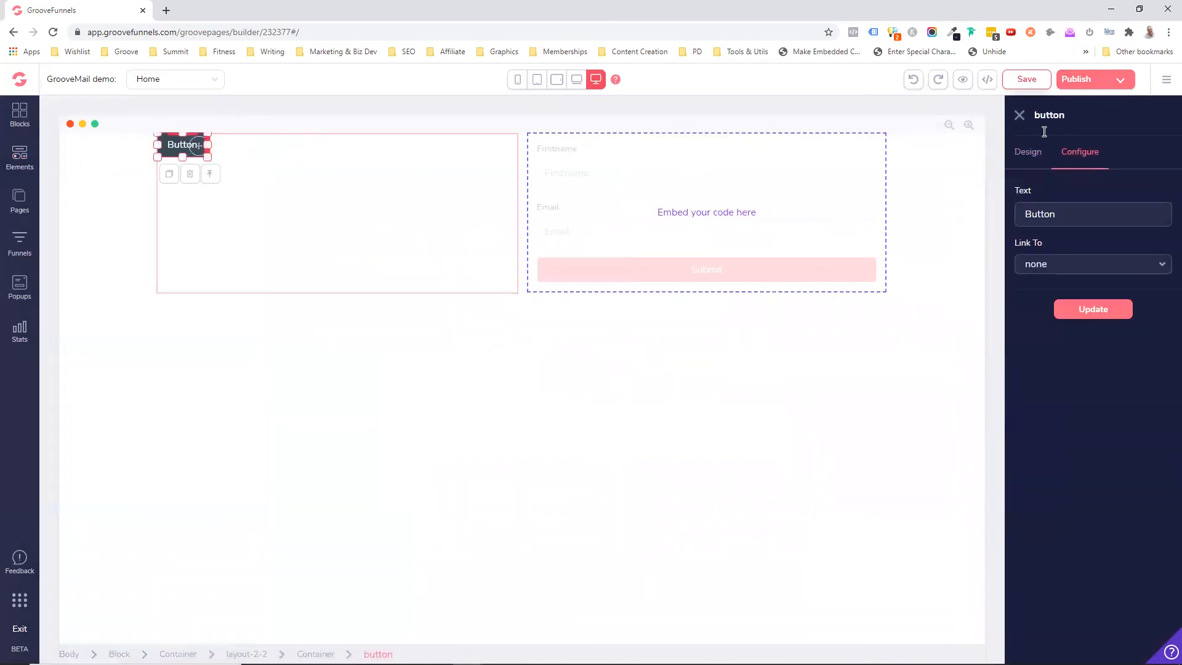
pyautogui.moveTo(1066, 218); pyautogui.dragTo(979, 219)
pyautogui.write('Sin')
pyautogui.press('BackSpace')
pyautogui.write('gn up')
pyautogui.click(1088, 266)
pyautogui.click(1037, 384)
pyautogui.click(1053, 313)
pyautogui.click(1054, 333)
pyautogui.click(1072, 357)
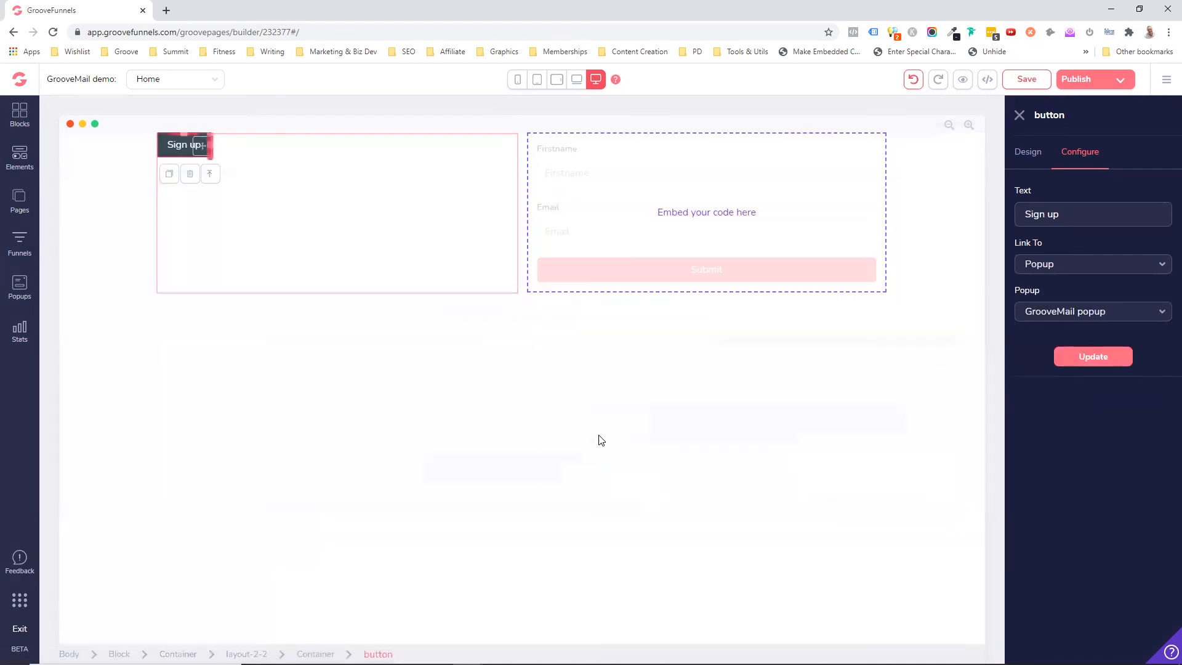
# Save the page and publish the site on GroovePages hosting under the name groovemaildemo.
pyautogui.click(1026, 81)
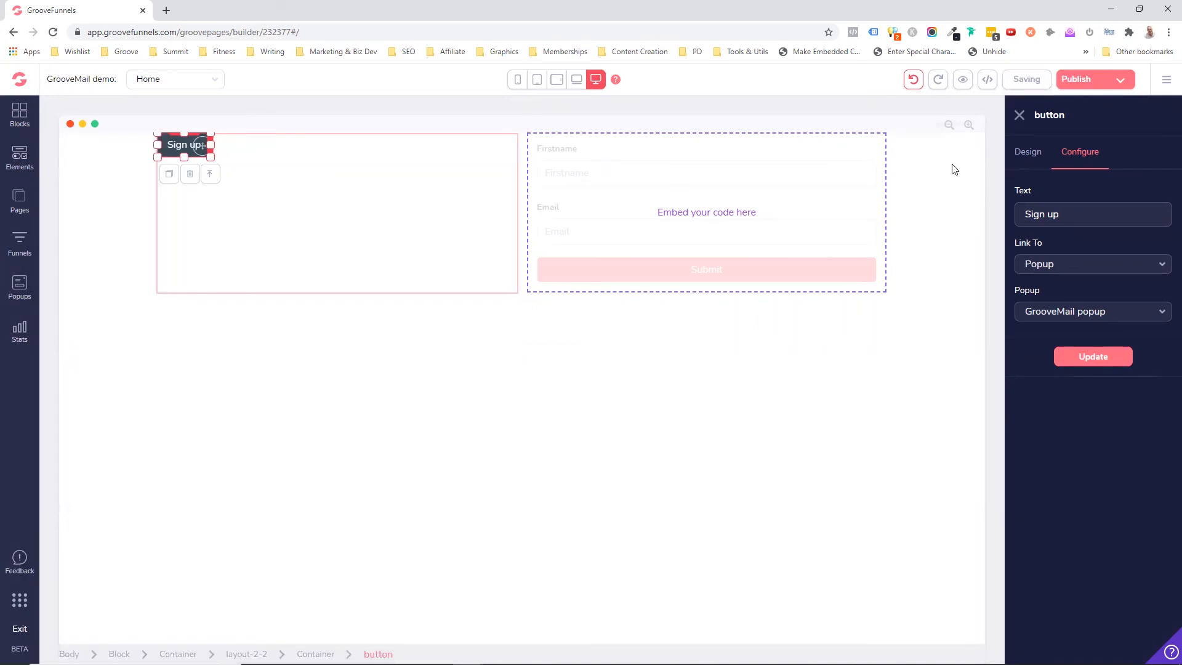
pyautogui.click(1121, 82)
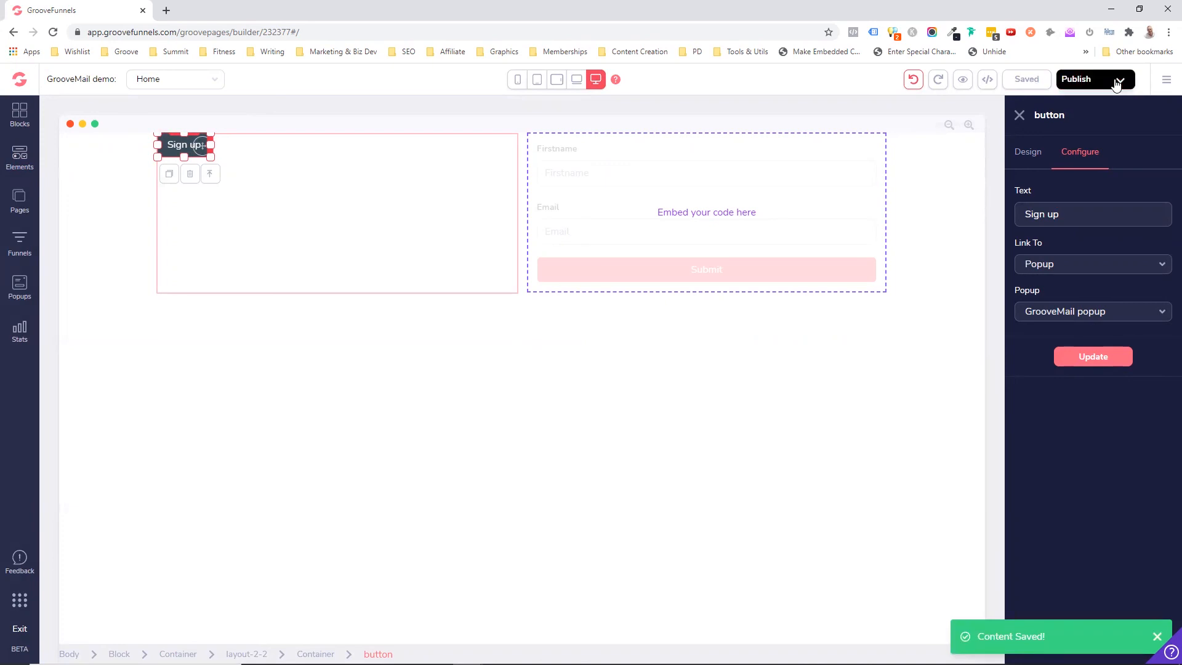
pyautogui.click(1022, 182)
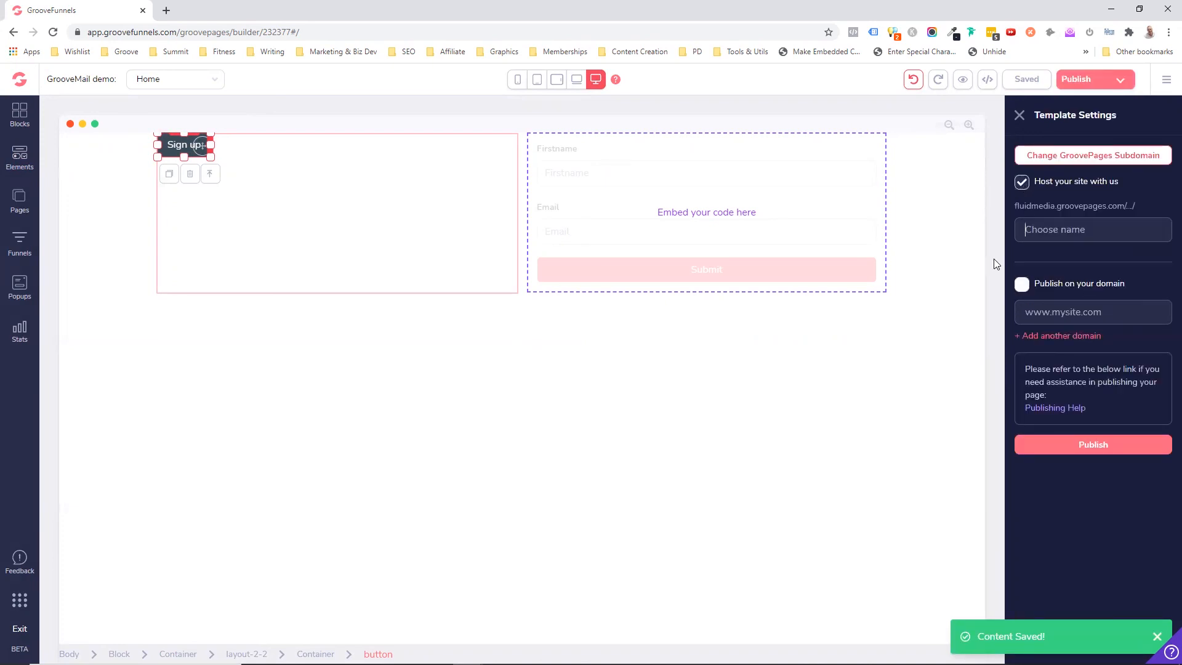
pyautogui.write('groovemaildemo')
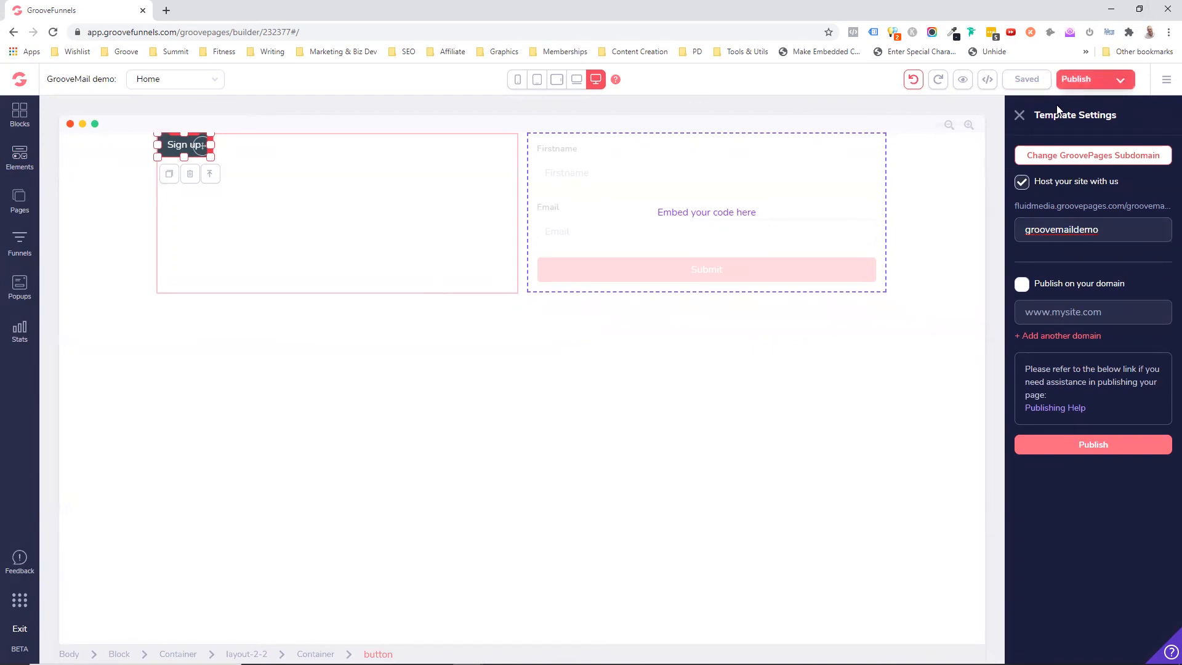
pyautogui.click(1089, 450)
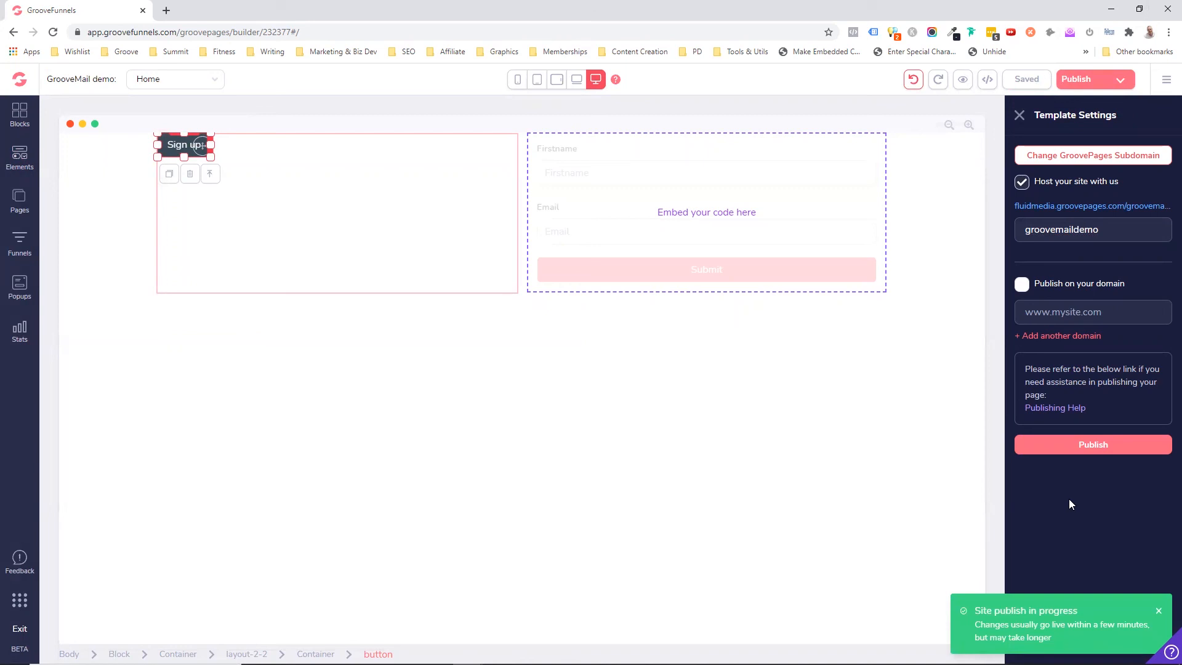
# Open the published page and test the popup through both exit intent and the Sign up button, closing it each time.
pyautogui.click(1106, 210)
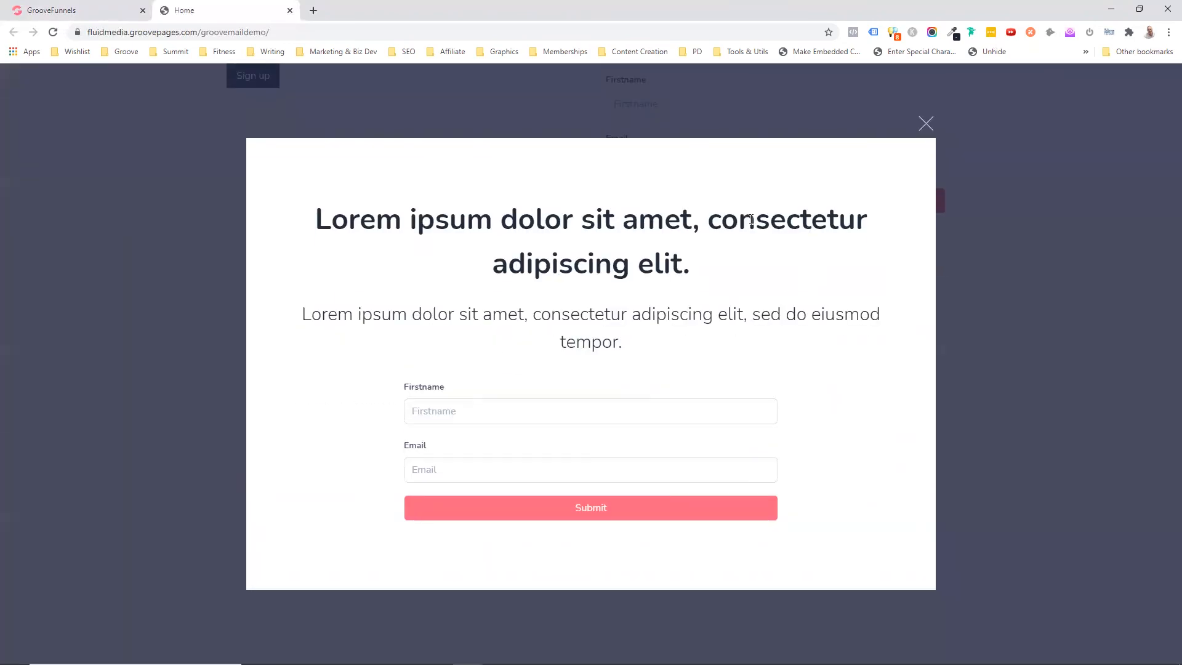
pyautogui.click(926, 126)
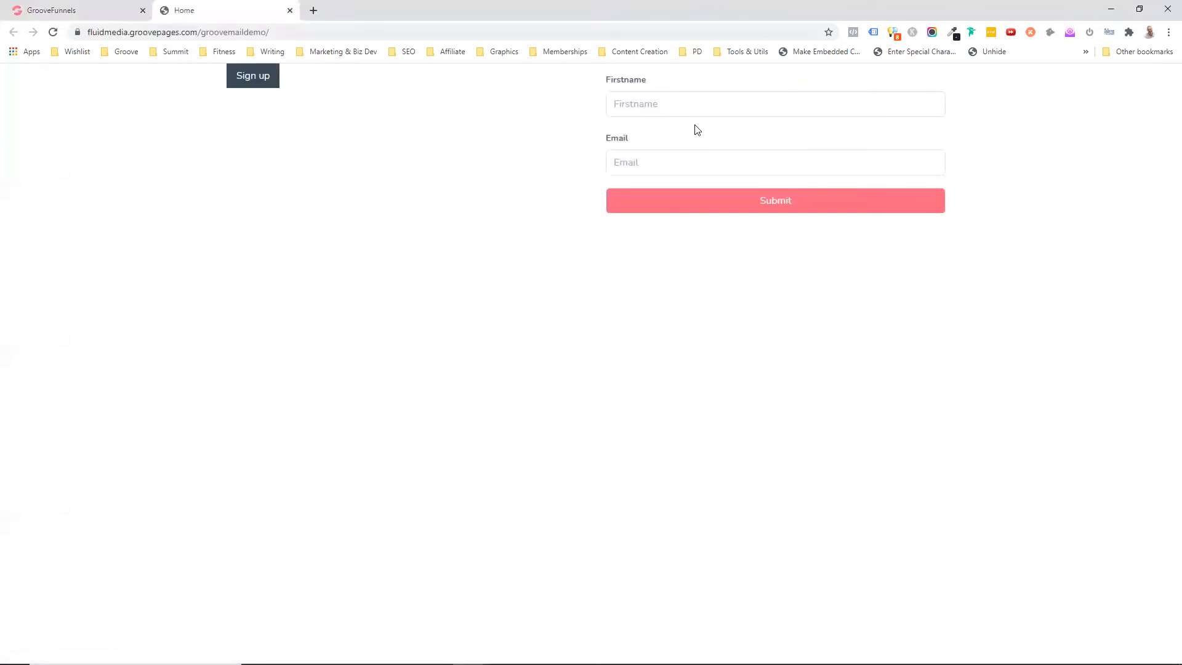
pyautogui.click(55, 31)
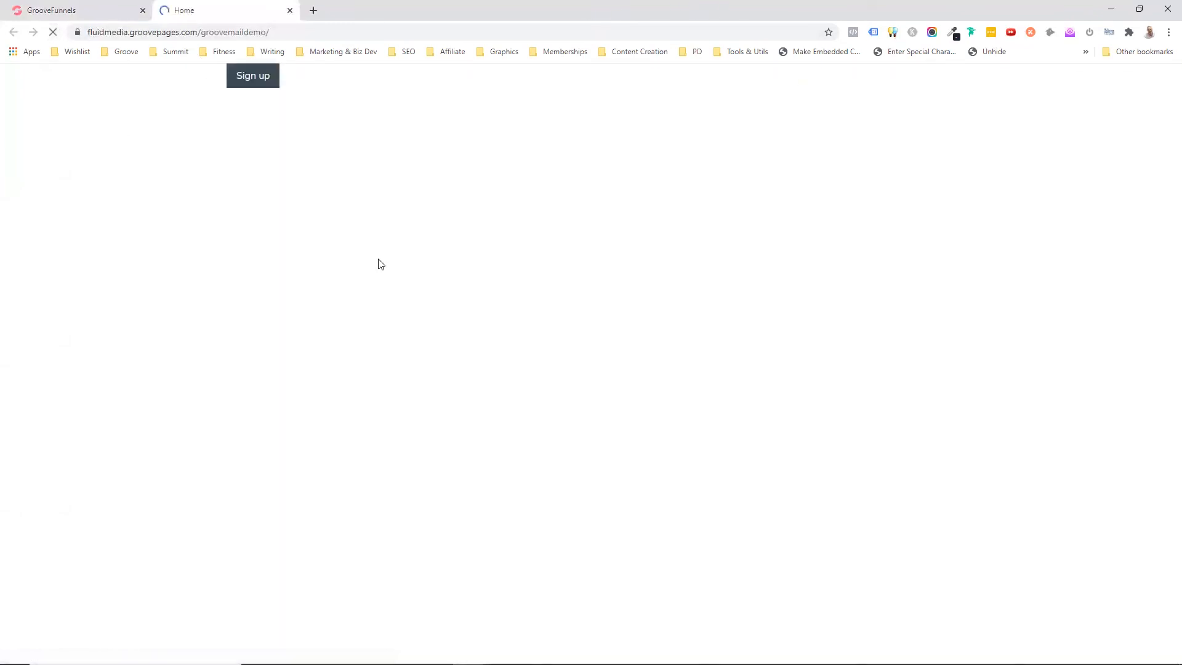
pyautogui.moveTo(398, 47)
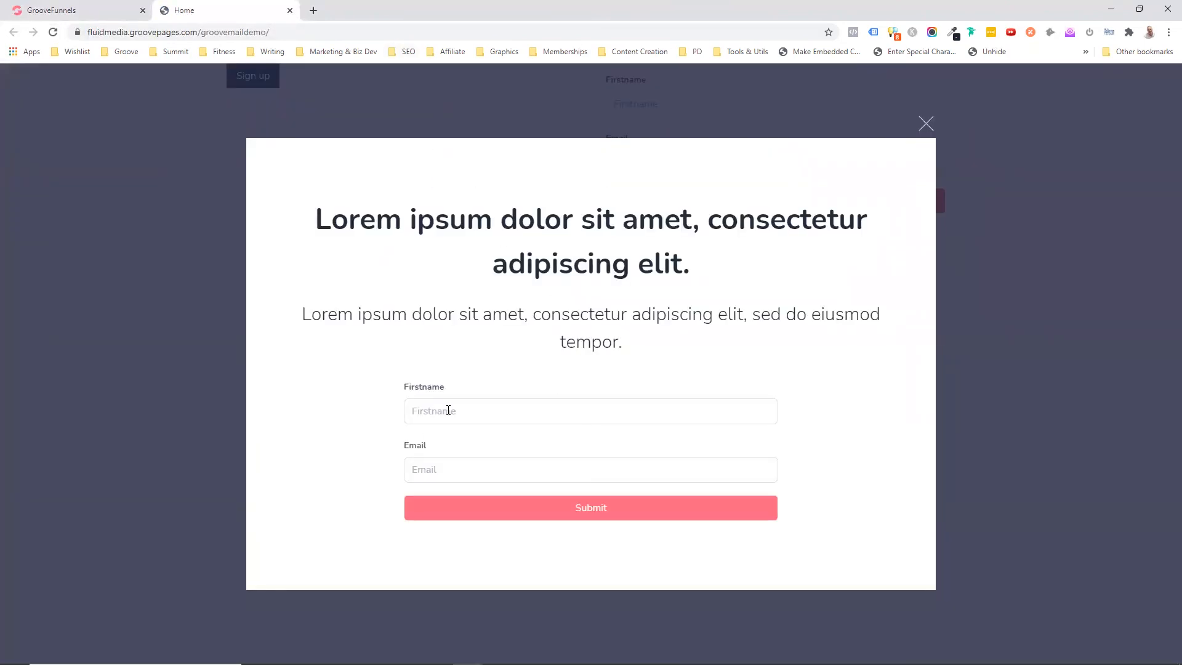
pyautogui.click(925, 124)
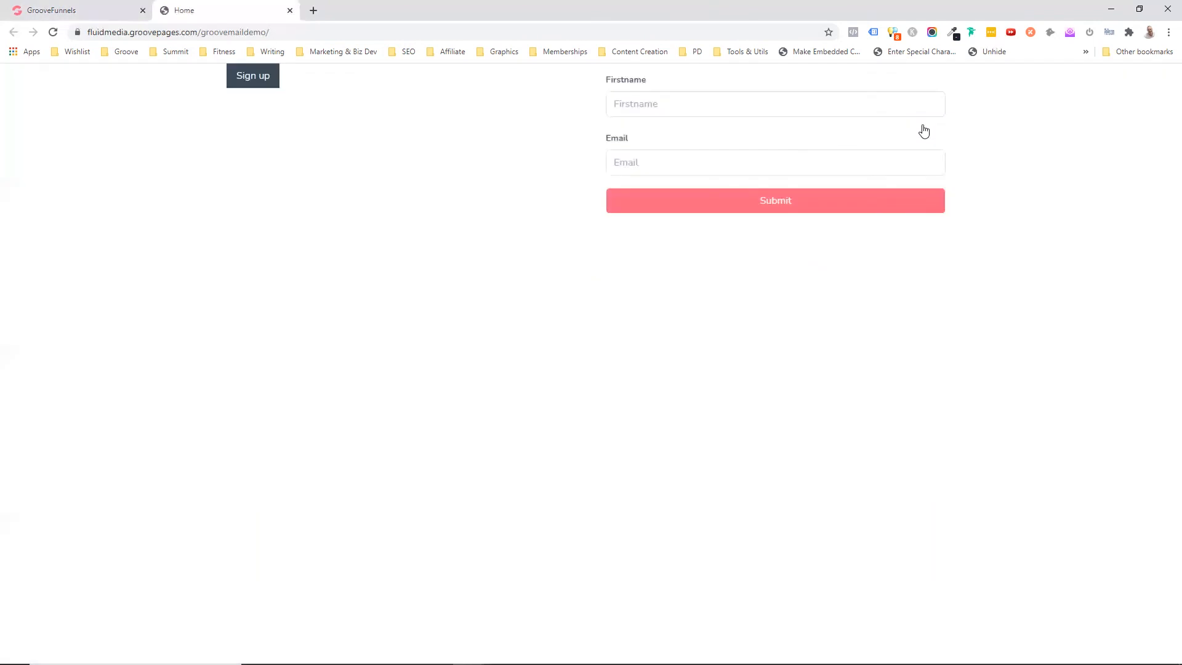
pyautogui.click(257, 80)
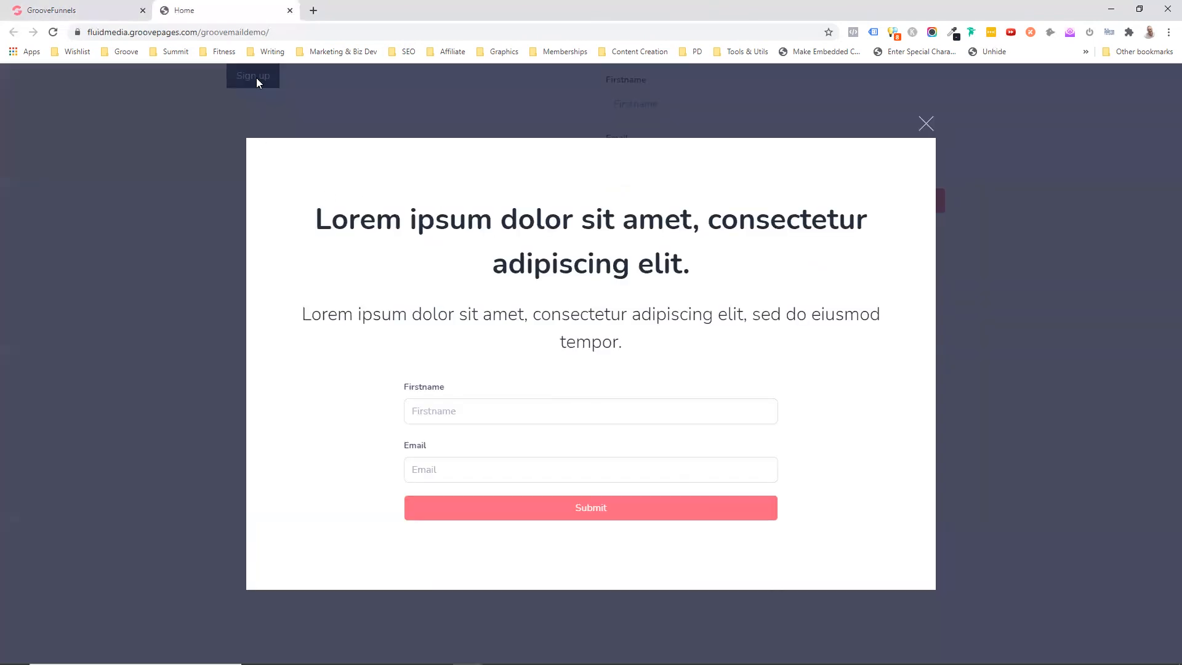
pyautogui.click(926, 125)
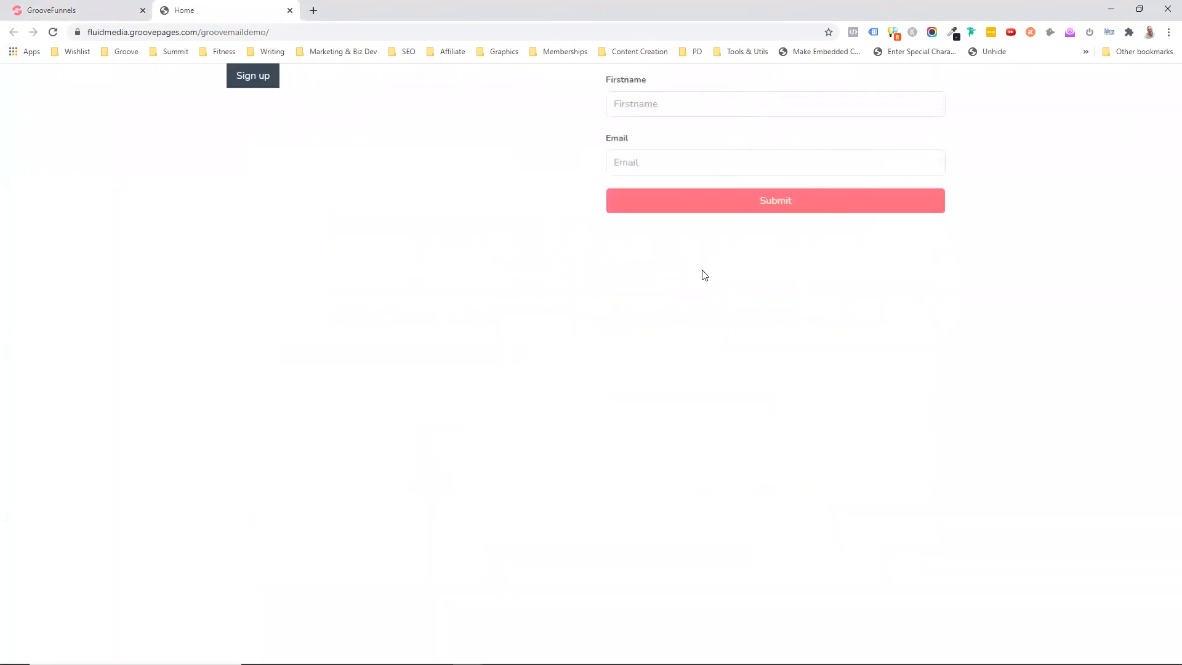